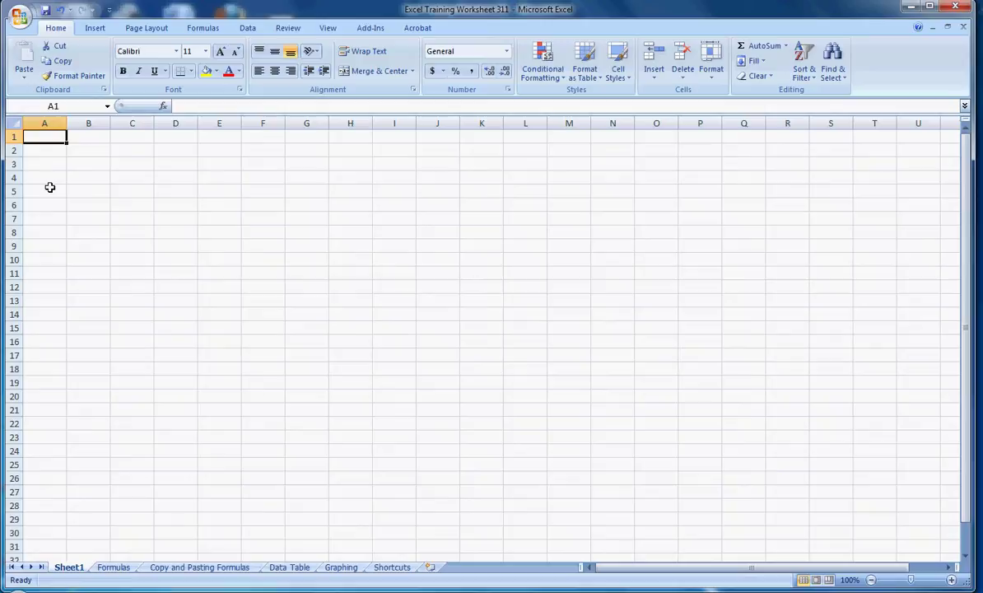
Move between cells A1 to B3 on the blank sheet with clicks and arrow keys, ending at A1.
left_click(52, 163)
left_click(71, 175)
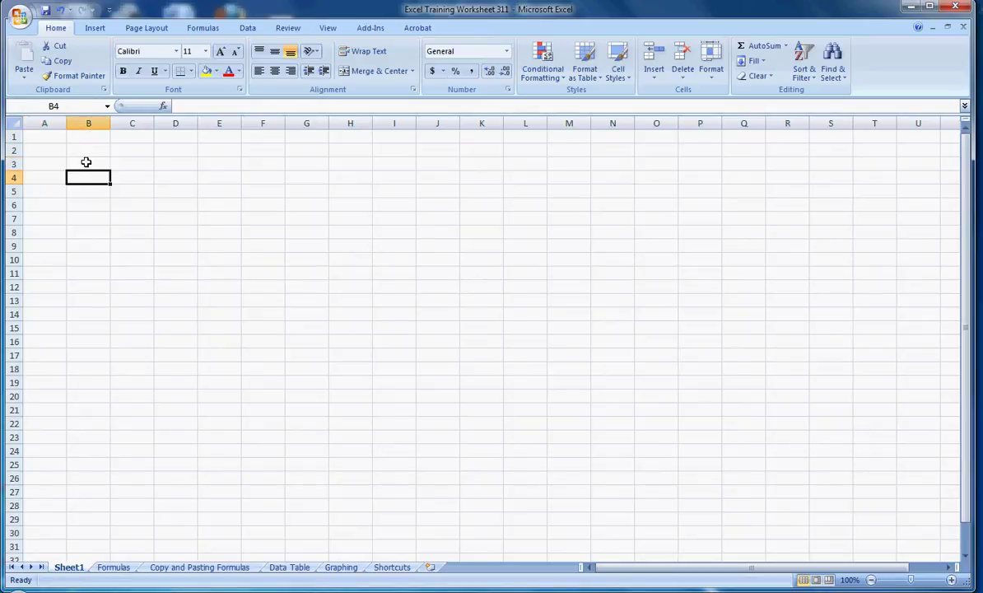
left_click(84, 162)
left_click(60, 165)
left_click(64, 136)
left_click(87, 151)
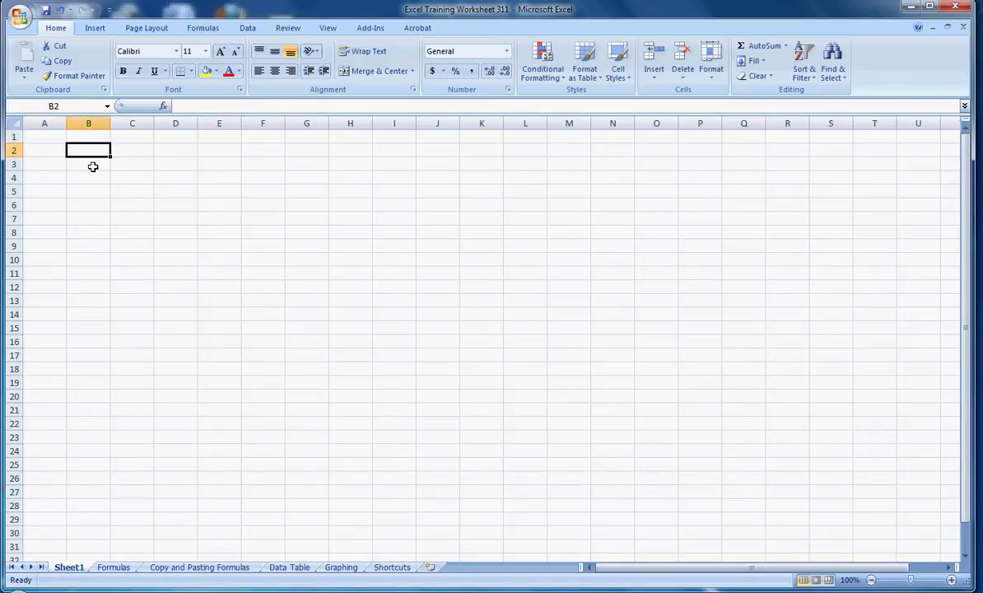
left_click(93, 167)
key("Right")
key("Right")
key("Left")
key("Left")
key("Left")
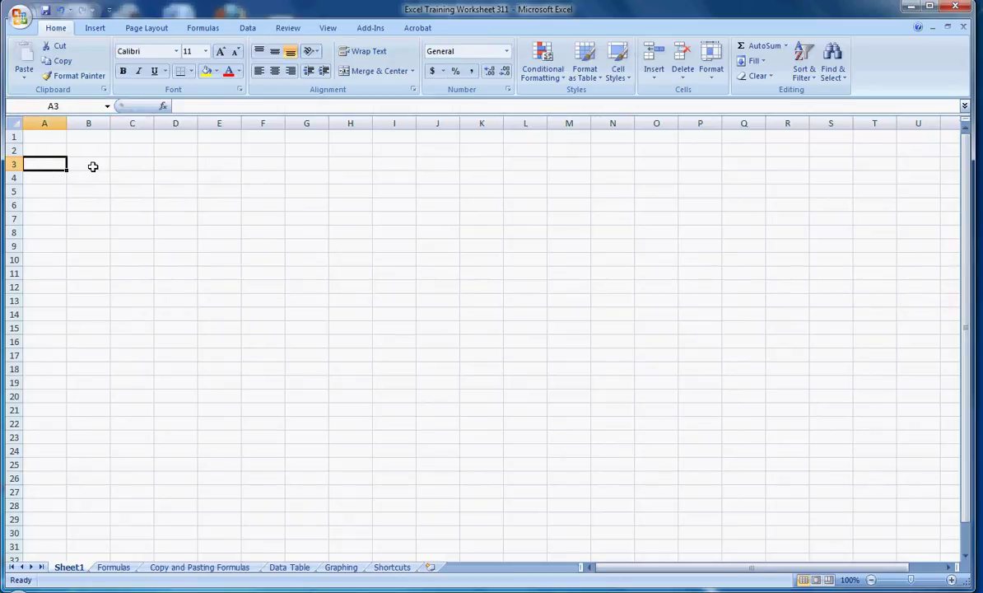
key("Up")
key("Up")
key("Down")
key("Down")
key("Right")
key("Up")
key("Left")
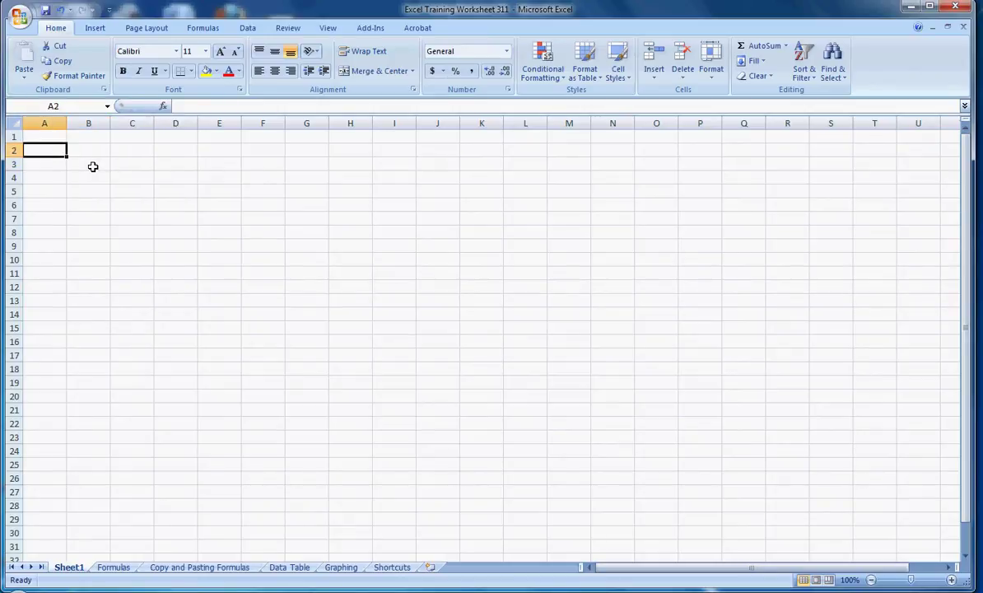
key("Up")
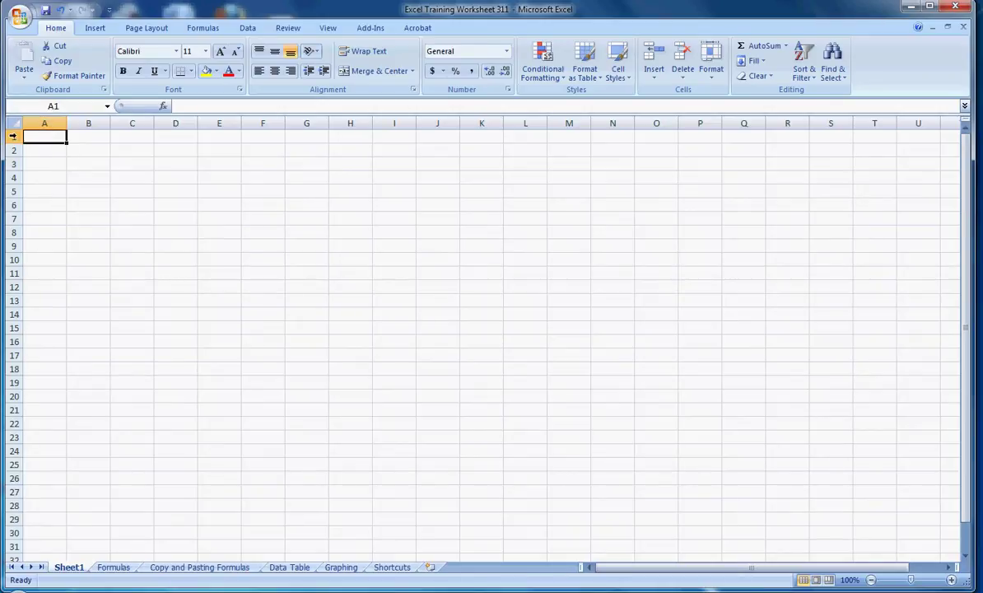
Select rows 2–4 and columns A–C in turn, then select cells A1 and B2.
left_click(13, 150)
left_click(13, 164)
left_click(13, 178)
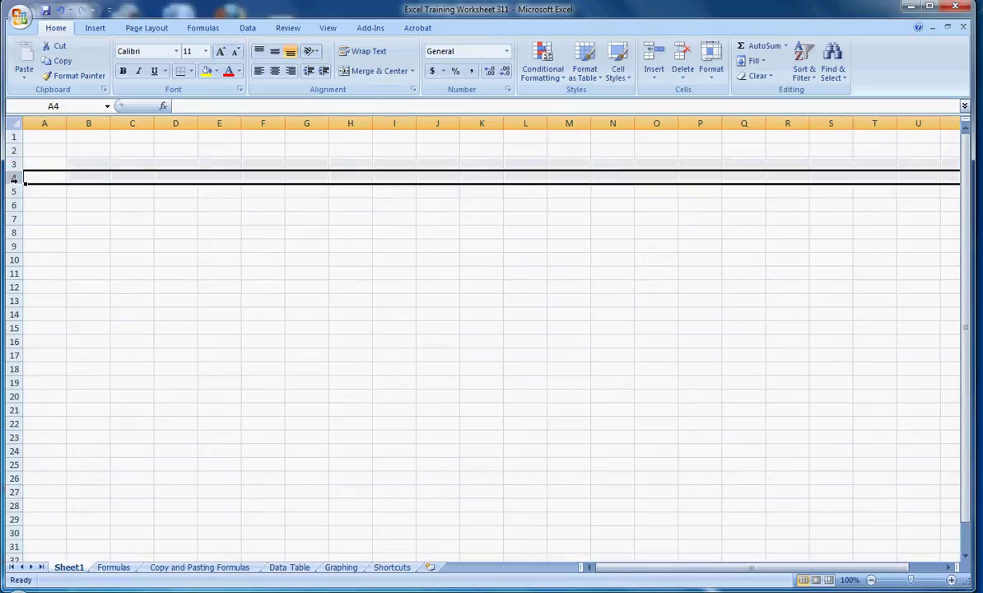
left_click(45, 124)
left_click(89, 124)
left_click(132, 124)
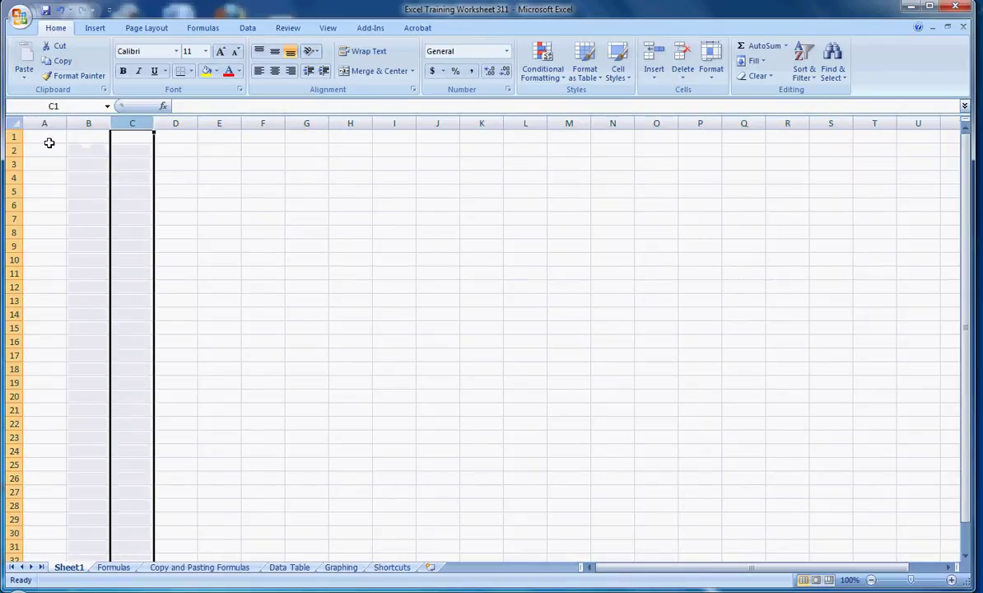
left_click(49, 139)
left_click(77, 153)
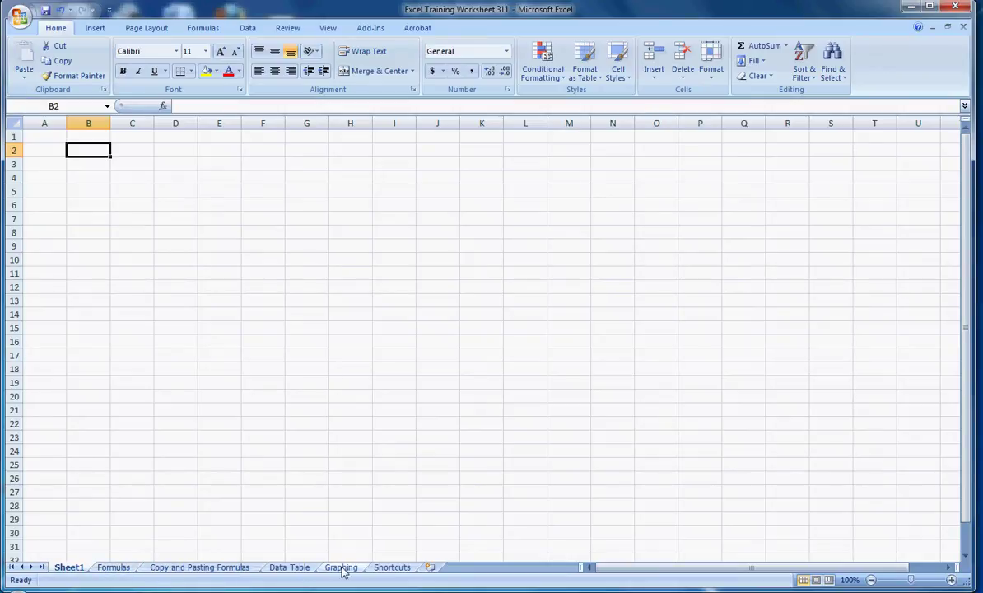
Preview the Formulas, Copy and Pasting Formulas, Data Table, Graphing and Shortcuts sheets, then open Formulas.
left_click(115, 569)
left_click(158, 569)
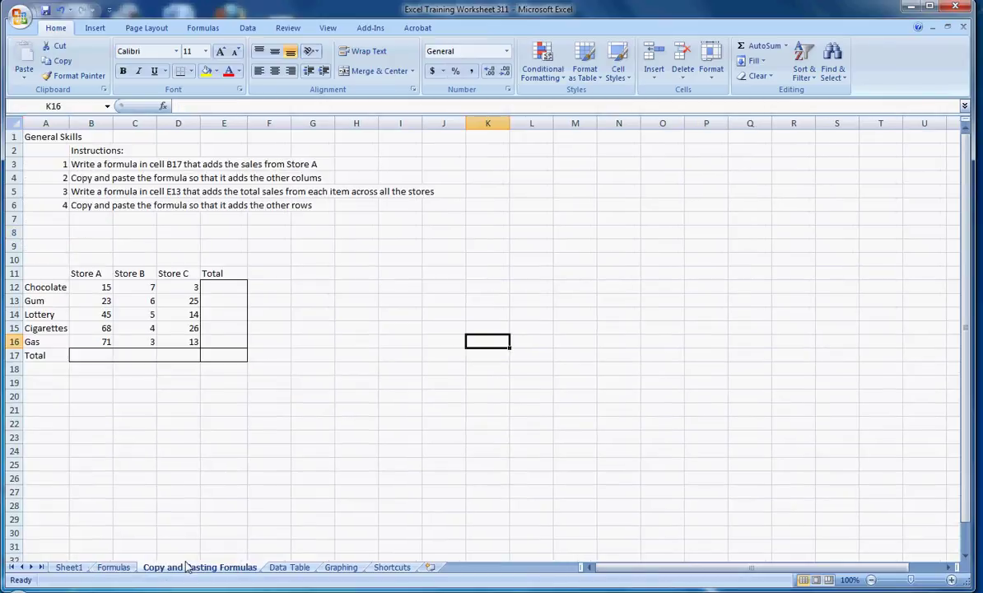
left_click(287, 569)
left_click(340, 568)
left_click(392, 568)
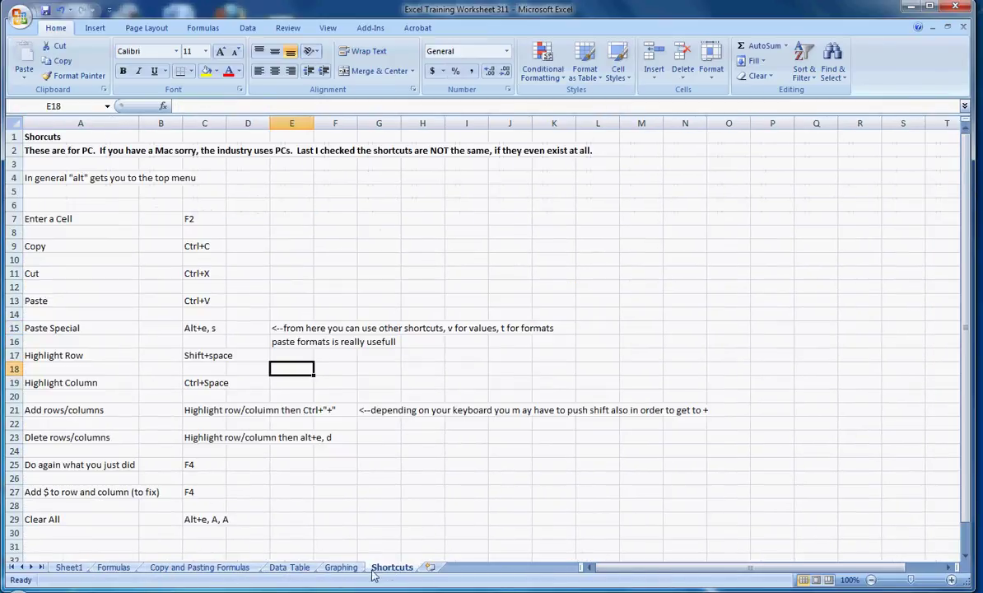
left_click(71, 568)
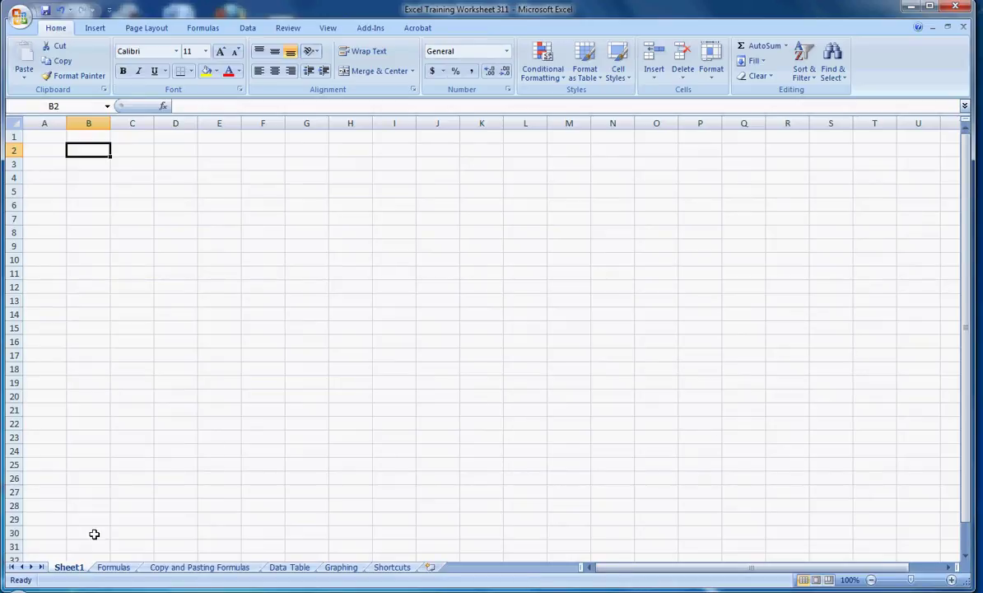
left_click_drag(83, 558, 60, 568)
left_click(117, 569)
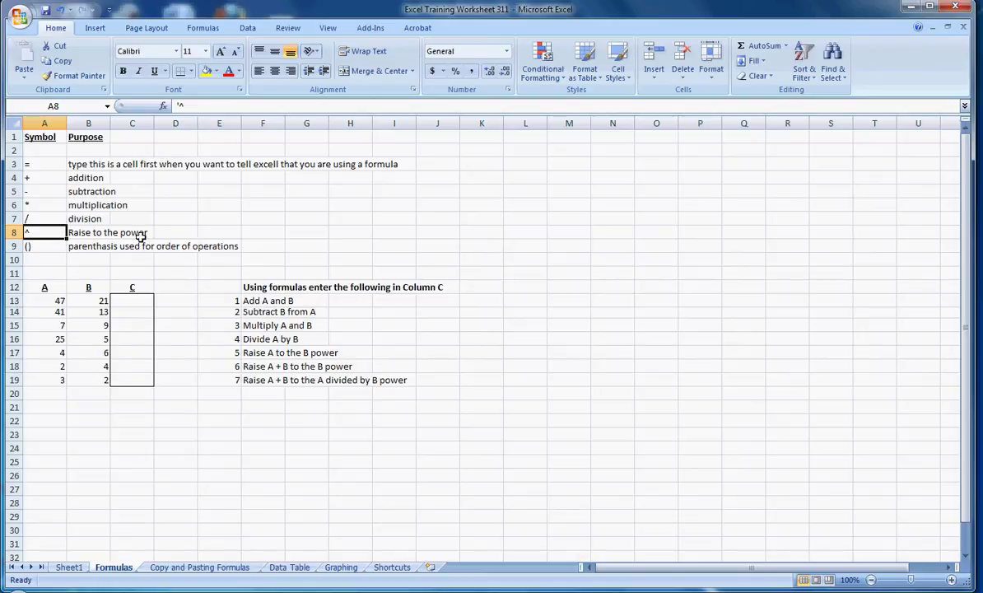
left_click(94, 165)
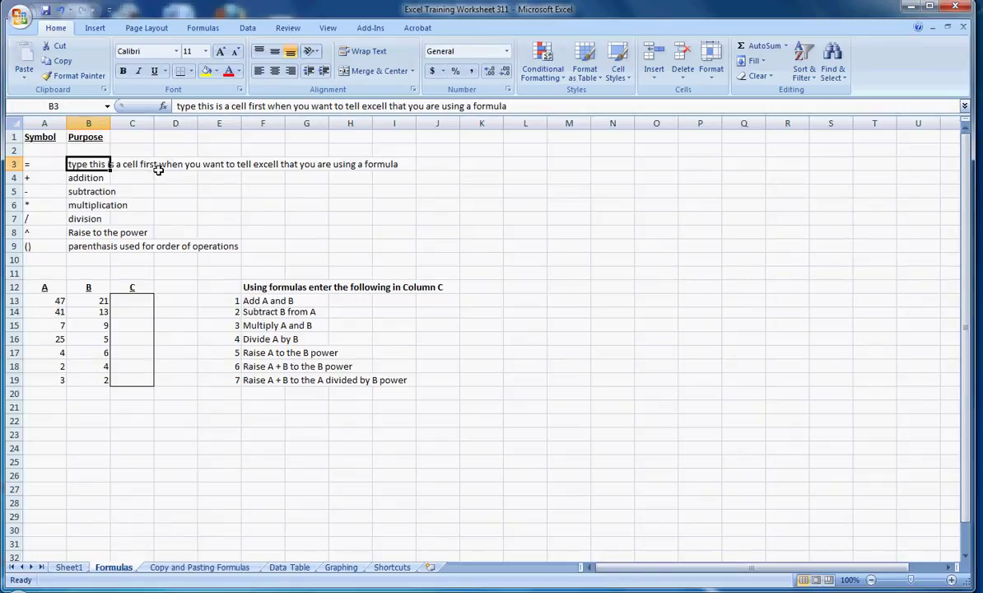
left_click(478, 191)
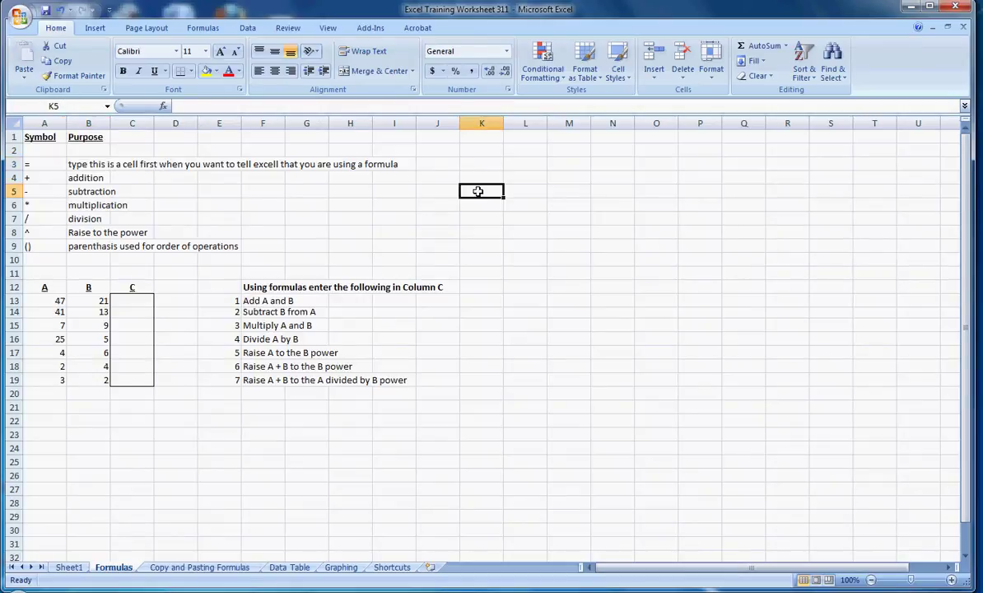
type("zklsdnf")
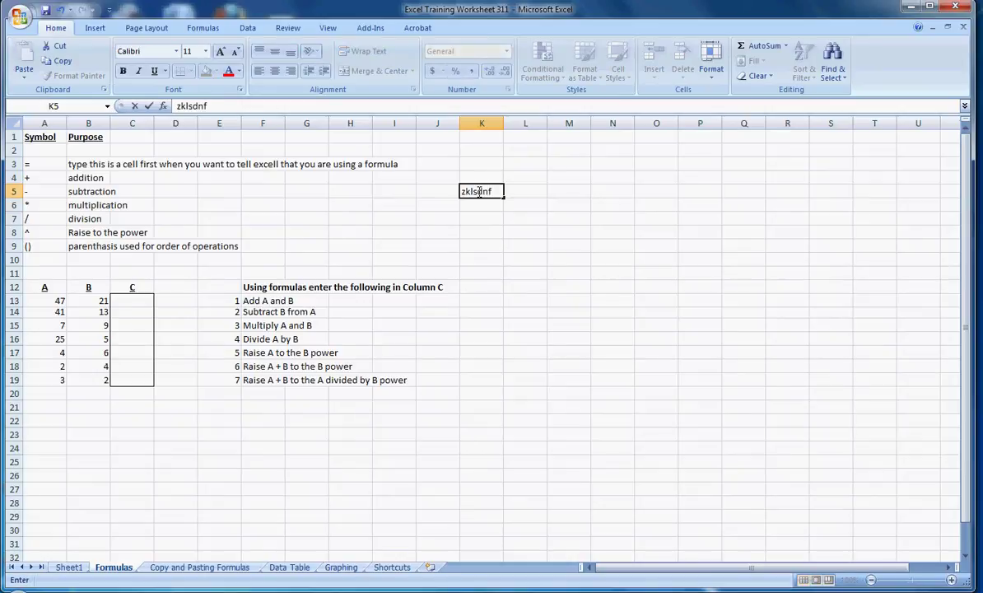
key("Return")
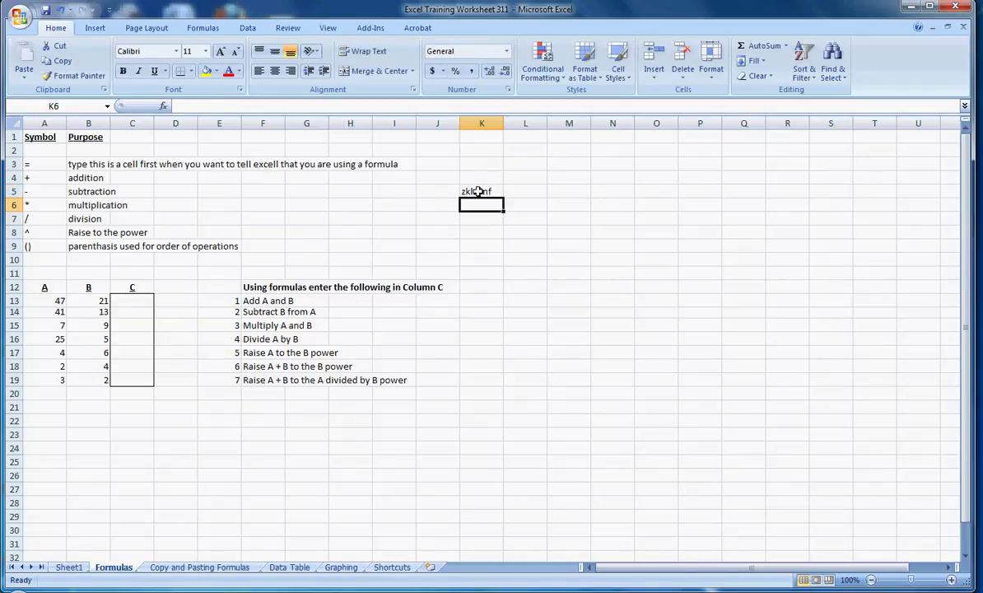
left_click(478, 191)
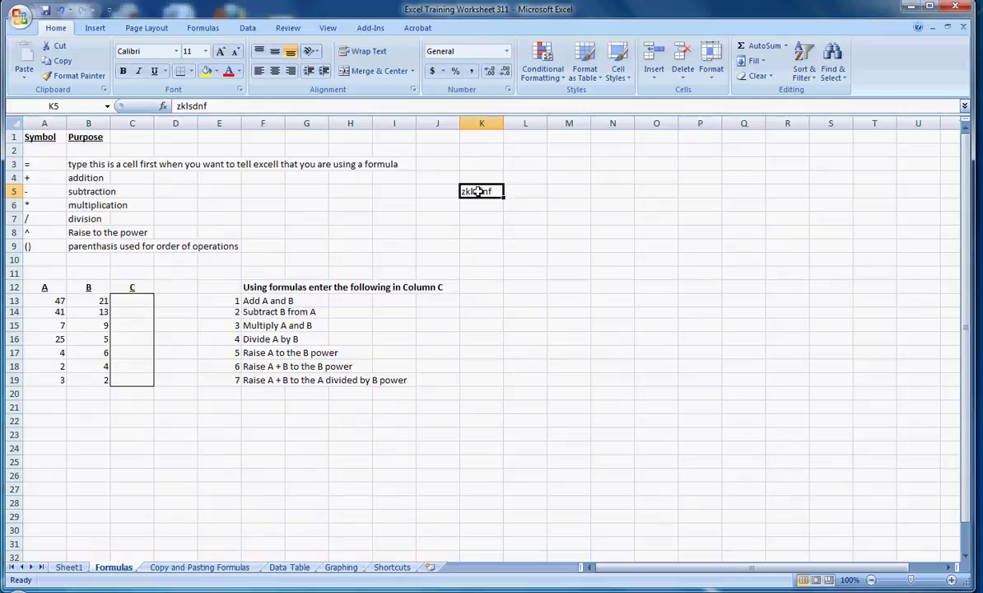
key("Delete")
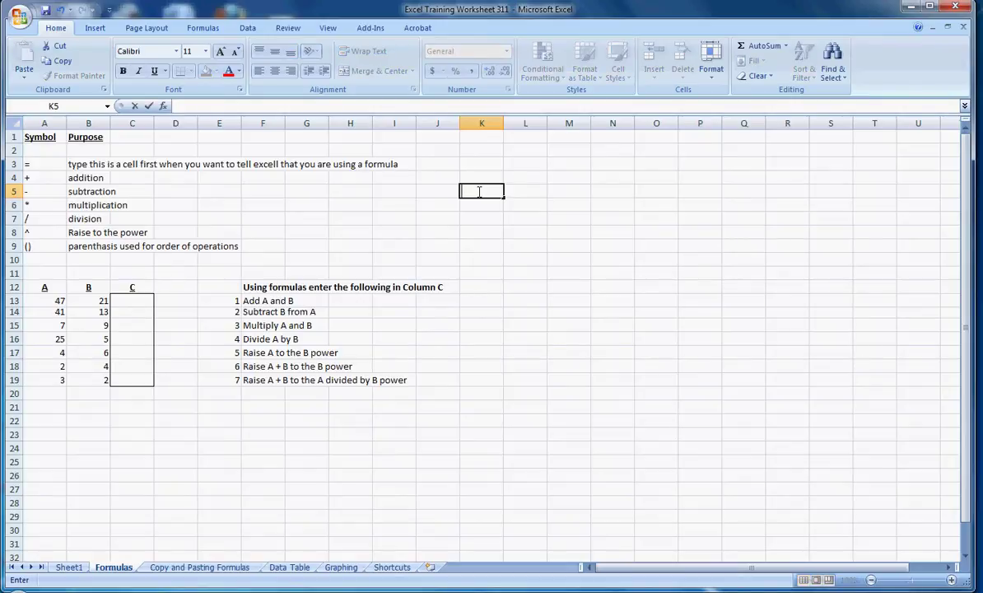
type("1232")
key("BackSpace")
key("BackSpace")
key("BackSpace")
key("BackSpace")
key("Left")
key("Left")
key("Left")
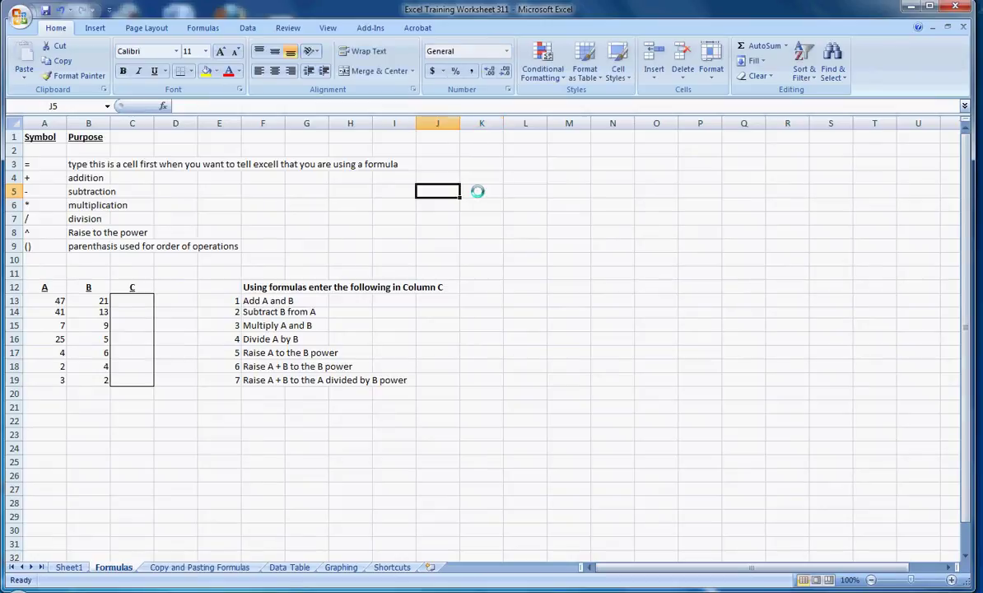
key("Left")
key("Left")
key("Left")
key("Left")
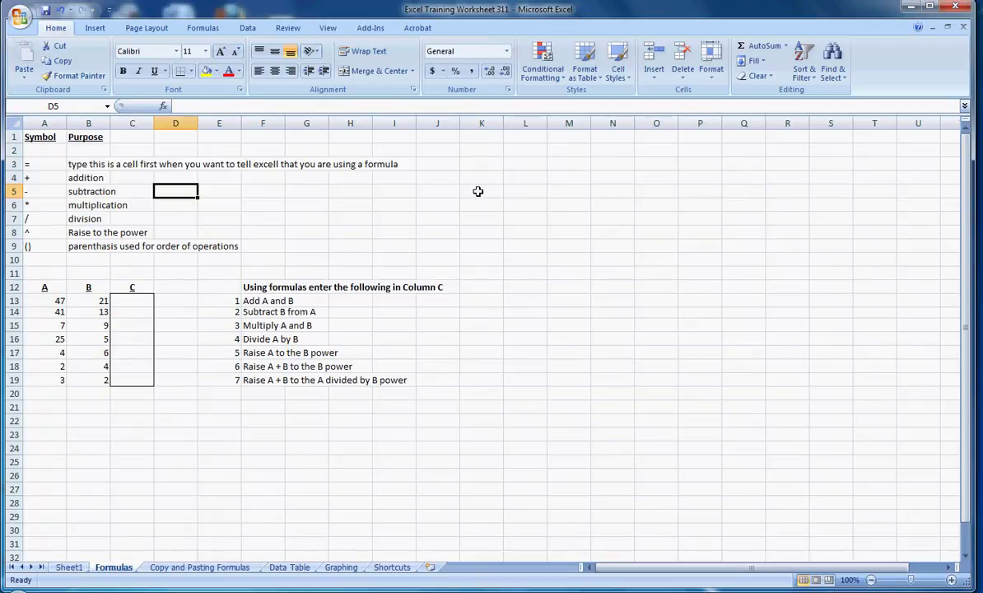
key("Left")
key("Left")
key("Left")
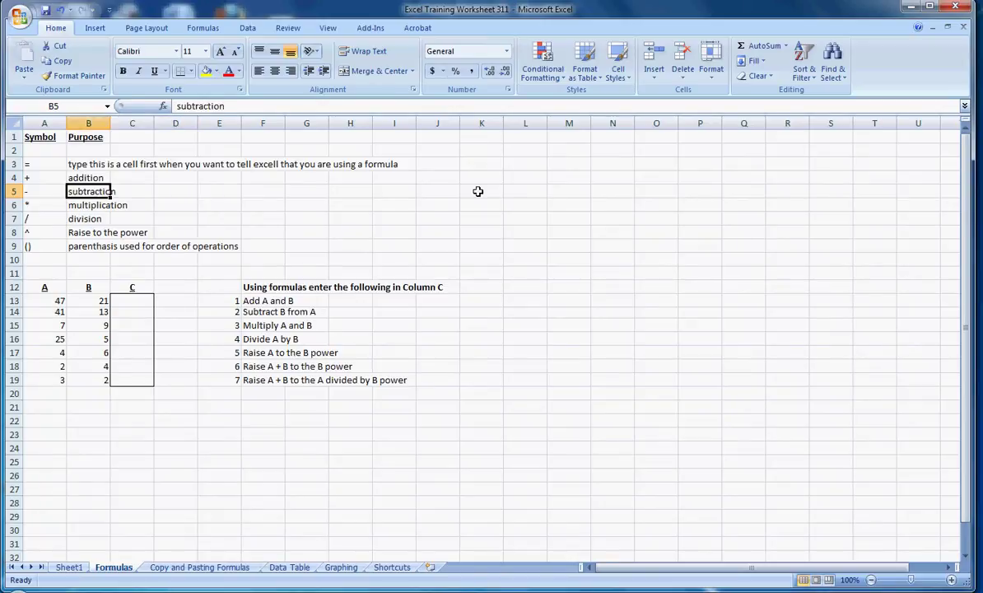
key("Down")
key("Down")
key("Down")
key("Down")
key("Down")
key("Down")
key("Down")
key("Down")
key("Down")
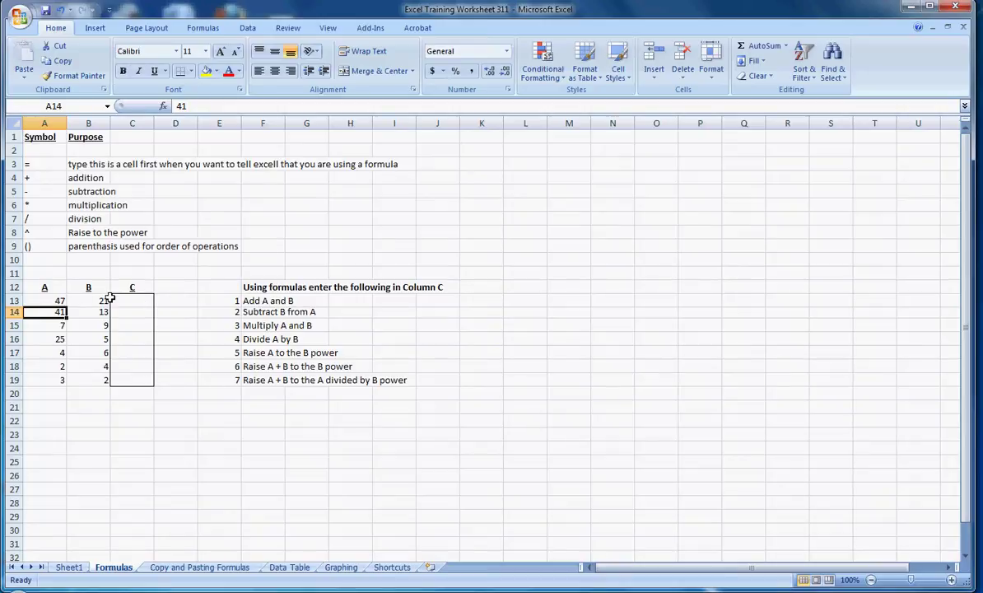
Build =A13+B13 in C13 by pointing at A13 and B13, so it shows 68.
left_click(546, 327)
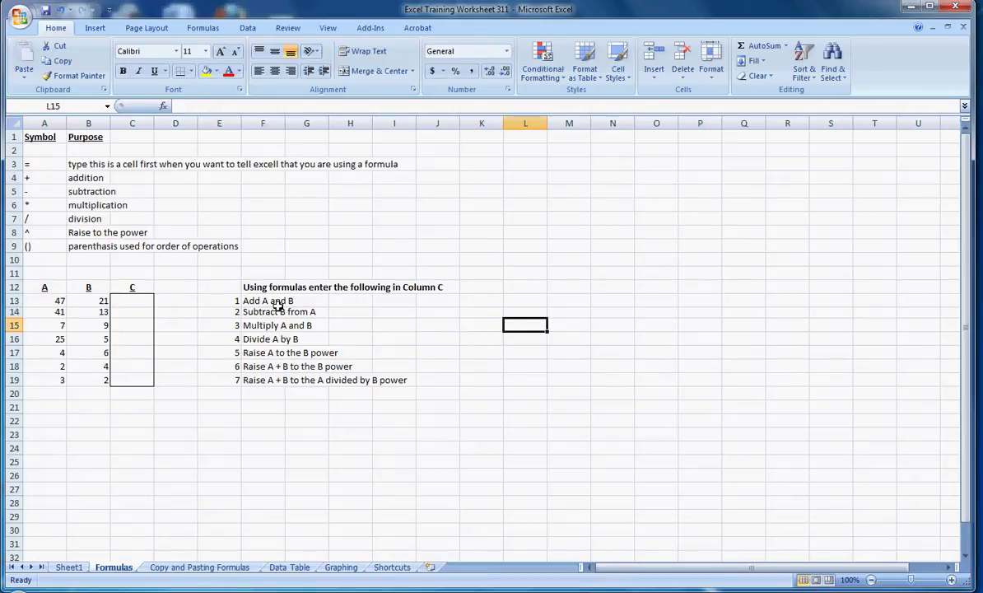
left_click(137, 302)
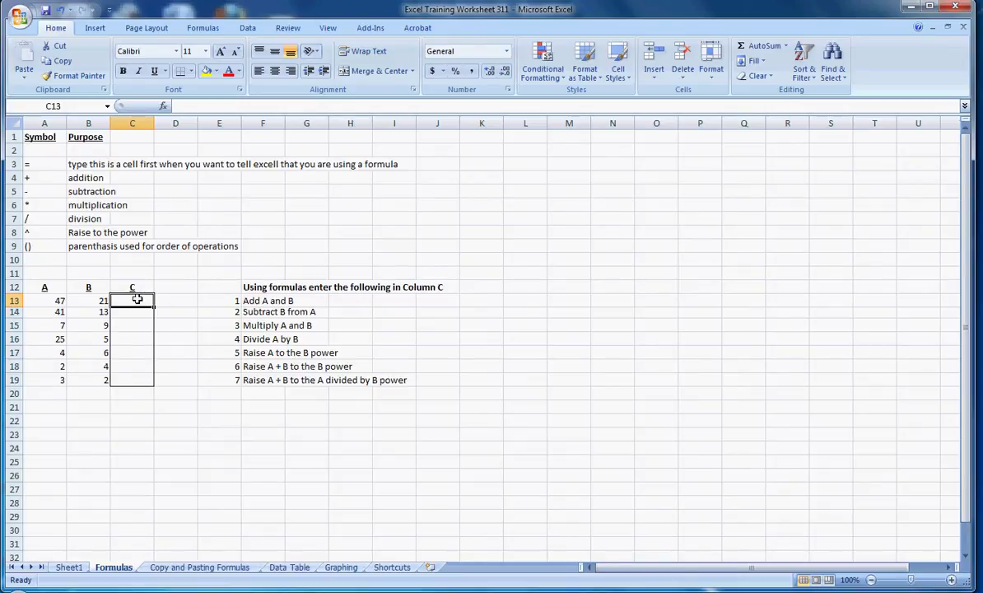
type("=")
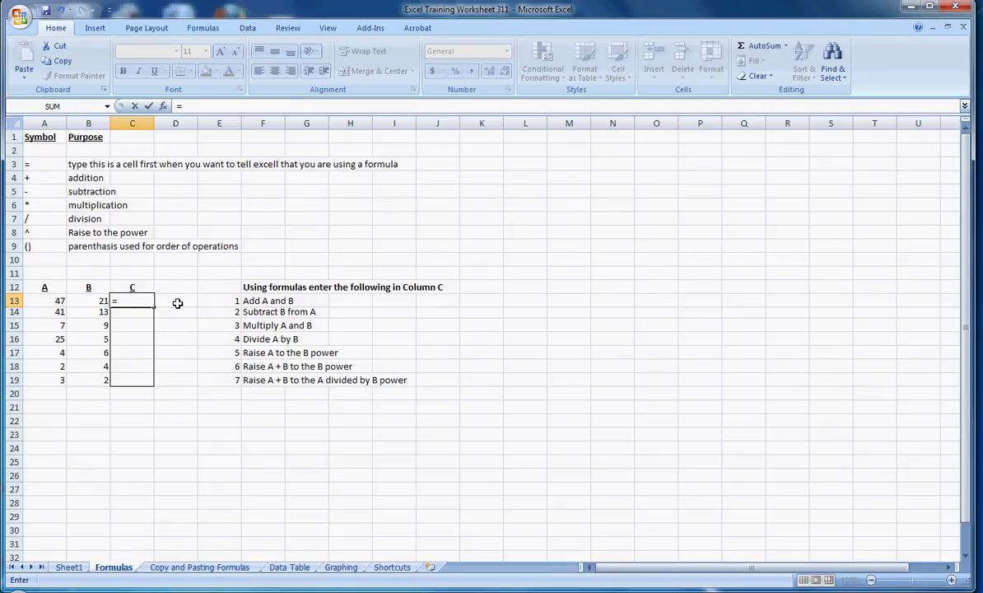
left_click(49, 300)
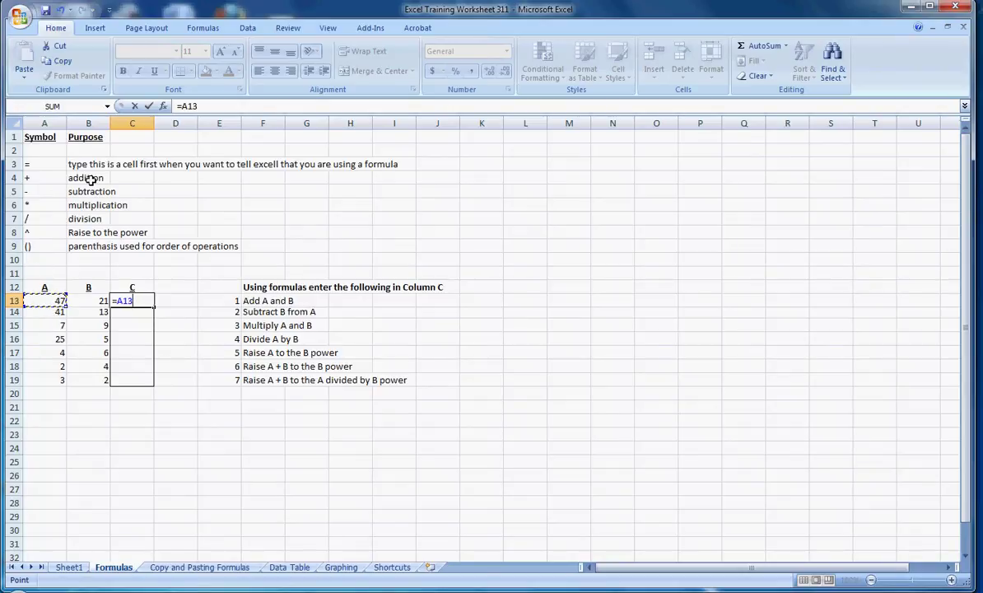
type("+")
left_click(98, 301)
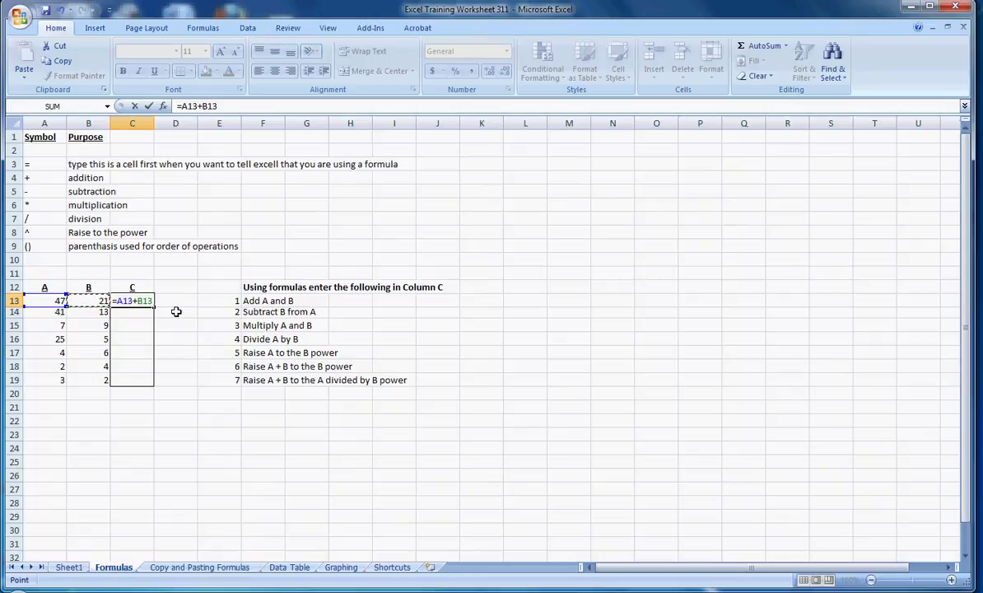
key("Return")
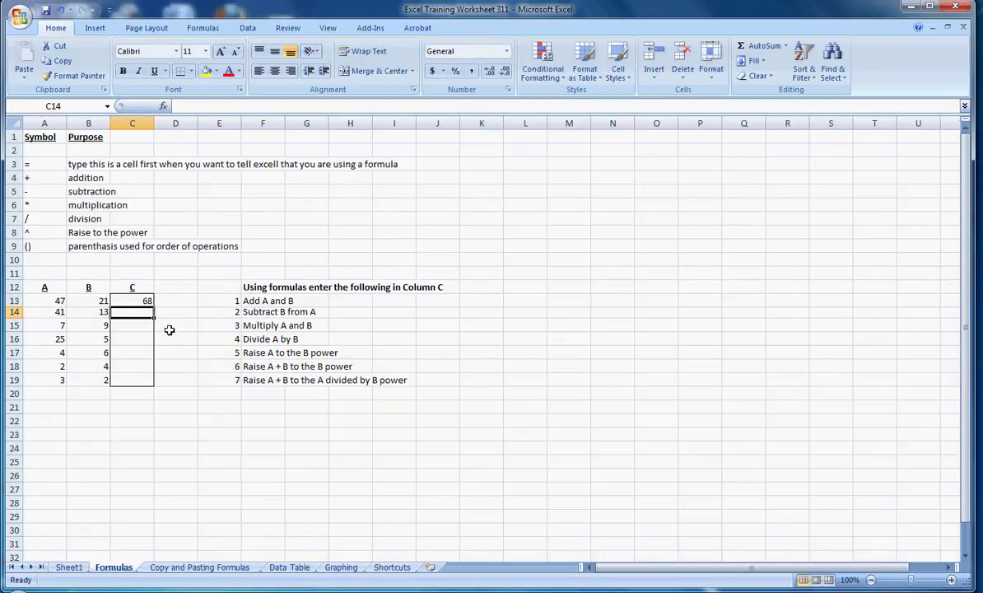
Commit and recheck the =A13+B13 formula in C13.
left_click(134, 300)
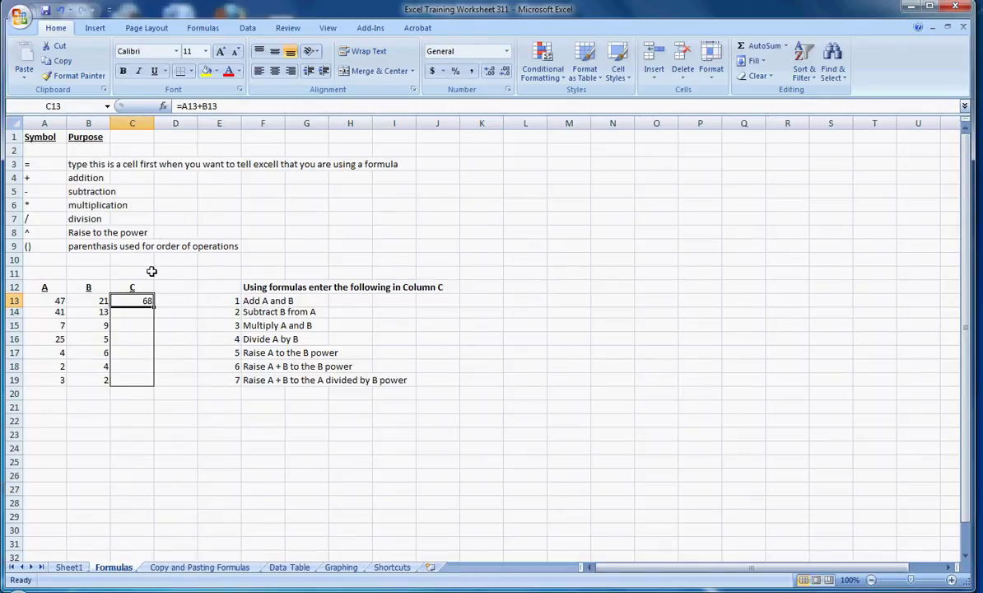
double_click(145, 298)
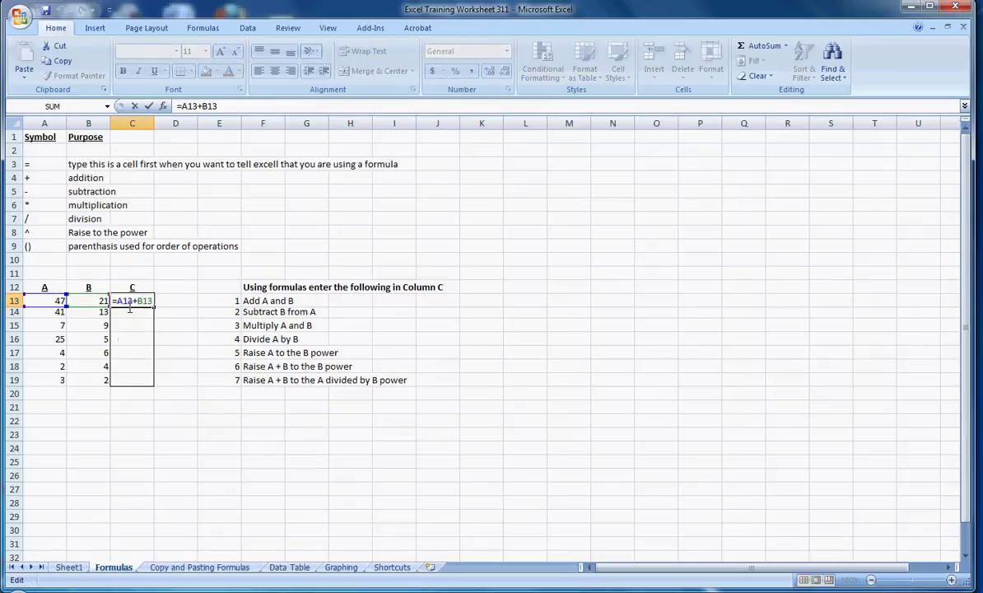
key("Return")
left_click(136, 298)
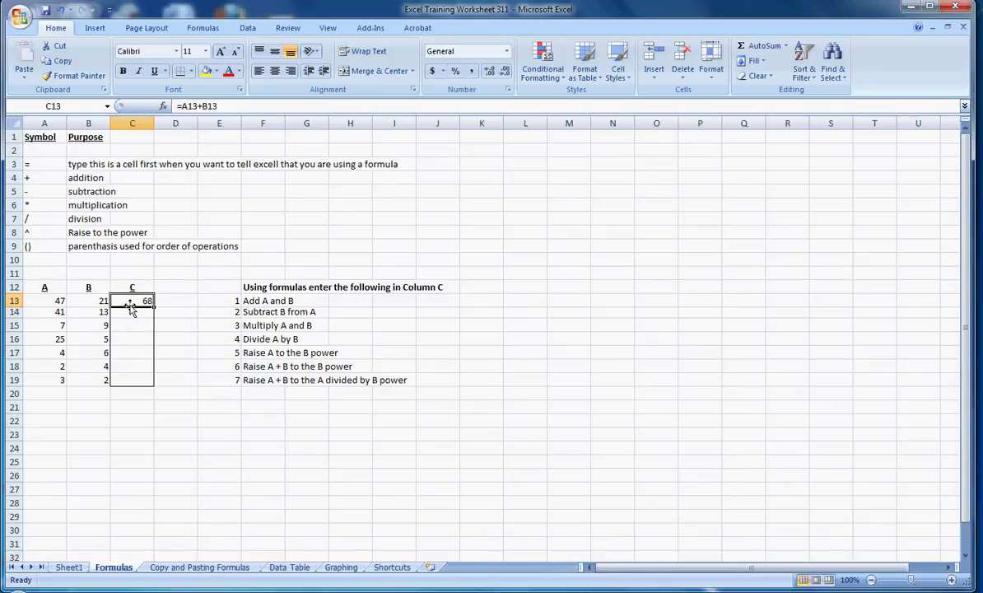
Change A13 to 40 to see C13 show 61, then restore A13 to 47.
left_click(56, 300)
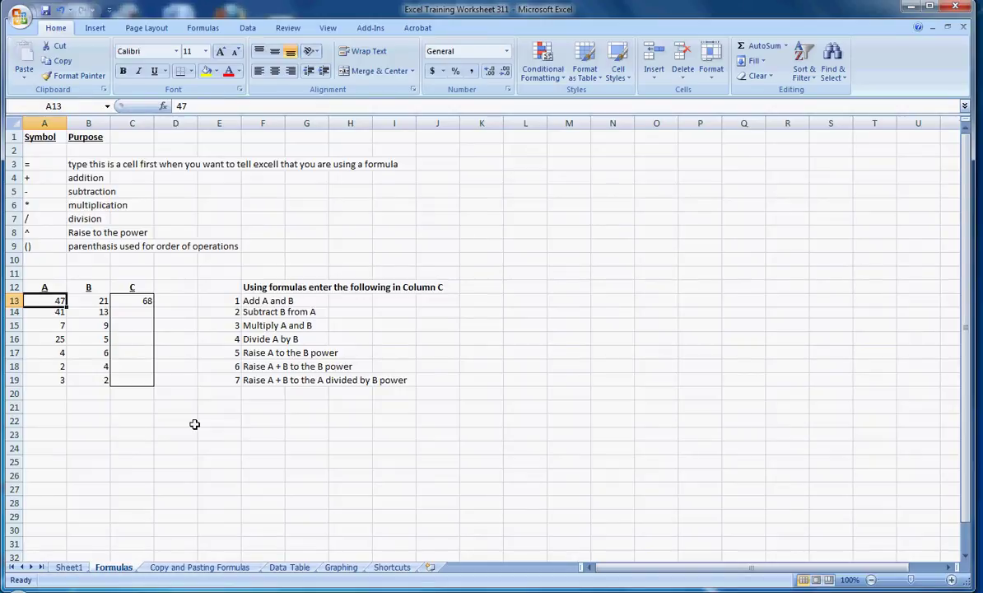
type("4")
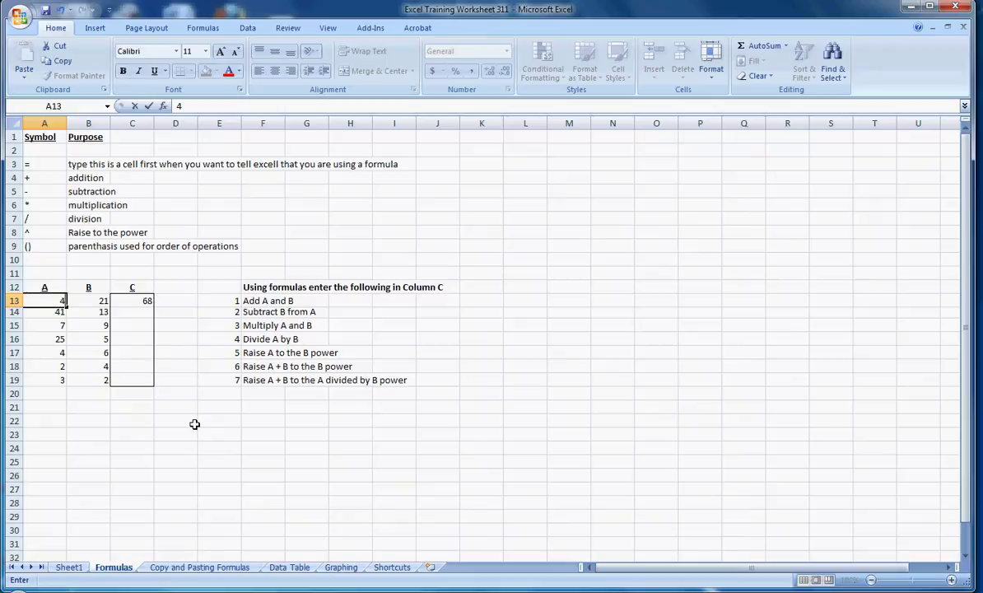
type("0")
key("Return")
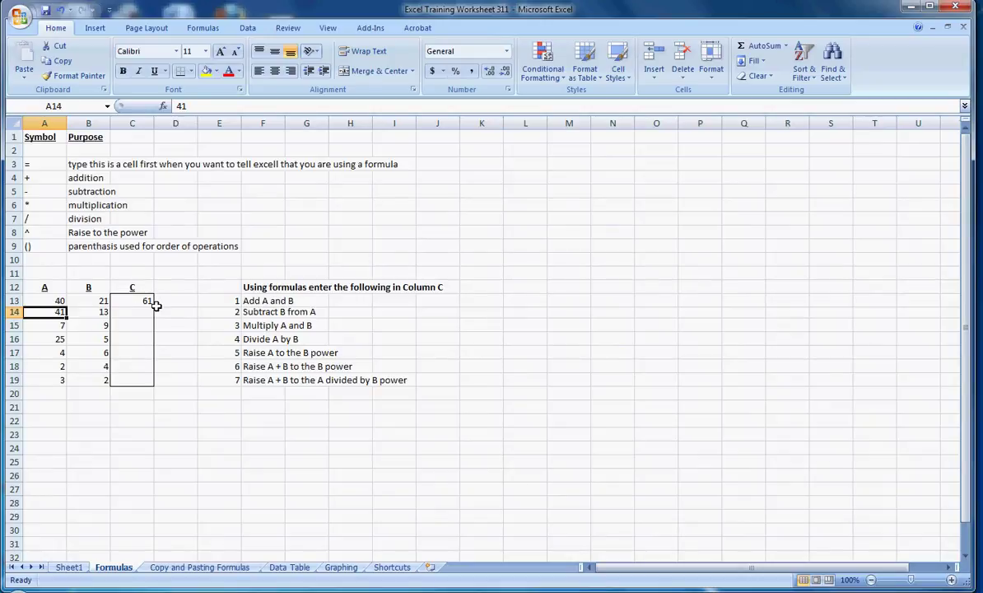
left_click(53, 302)
type("47")
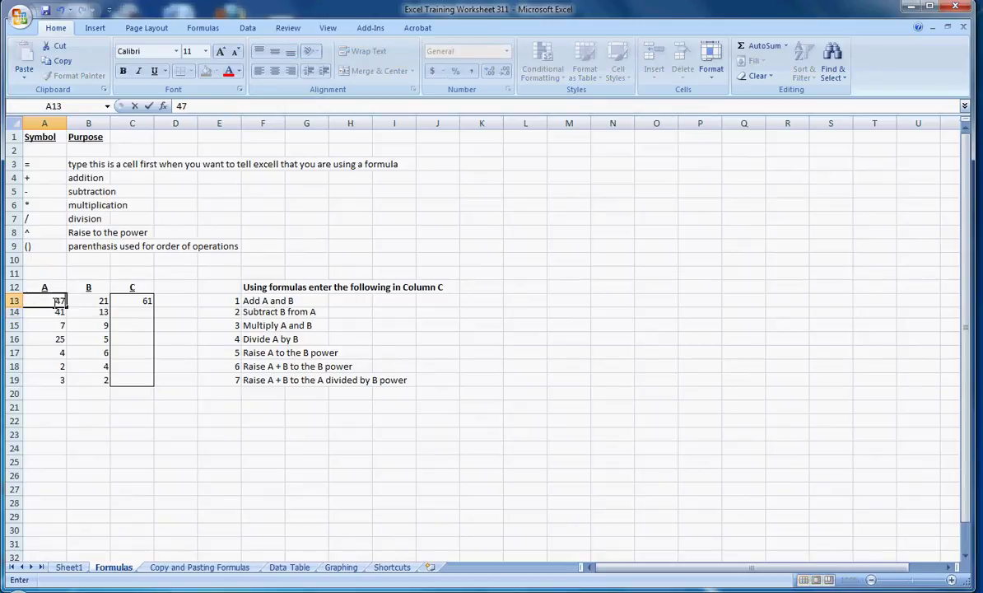
key("Return")
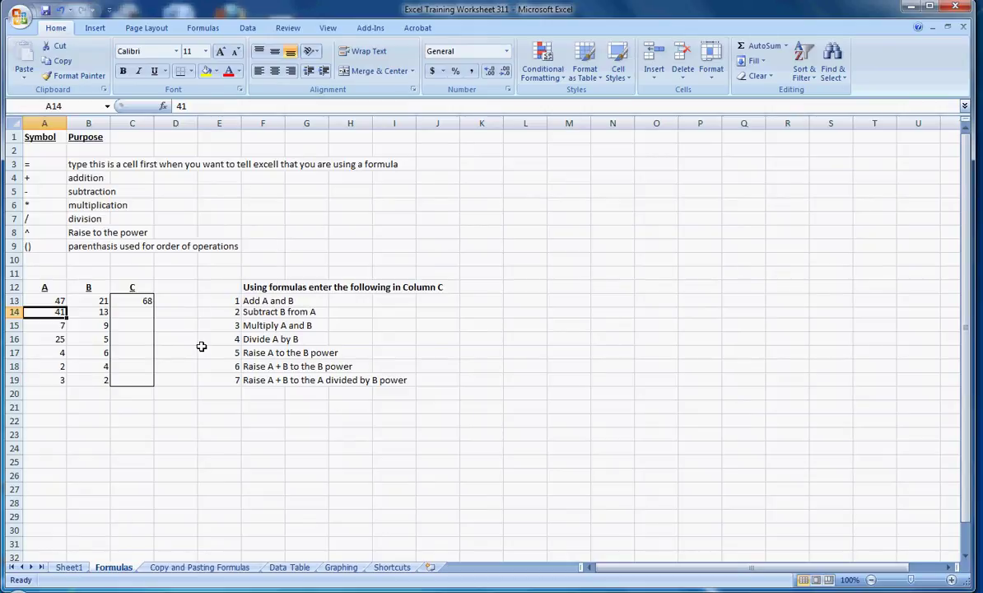
Step through the empty answer cells C14 to C17 and point out the power symbol in A8.
left_click(132, 314)
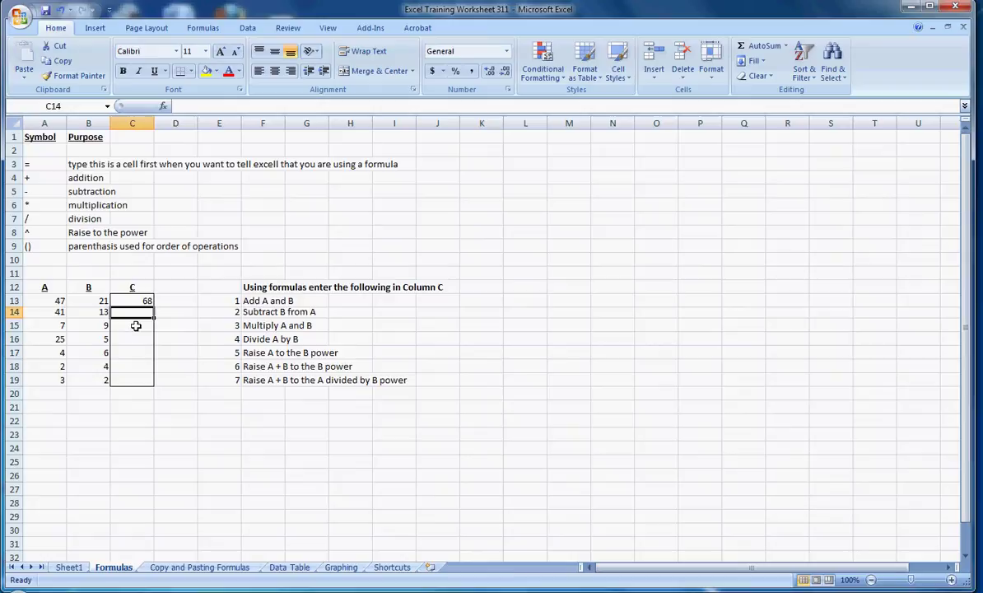
left_click(136, 327)
left_click(134, 339)
left_click(133, 352)
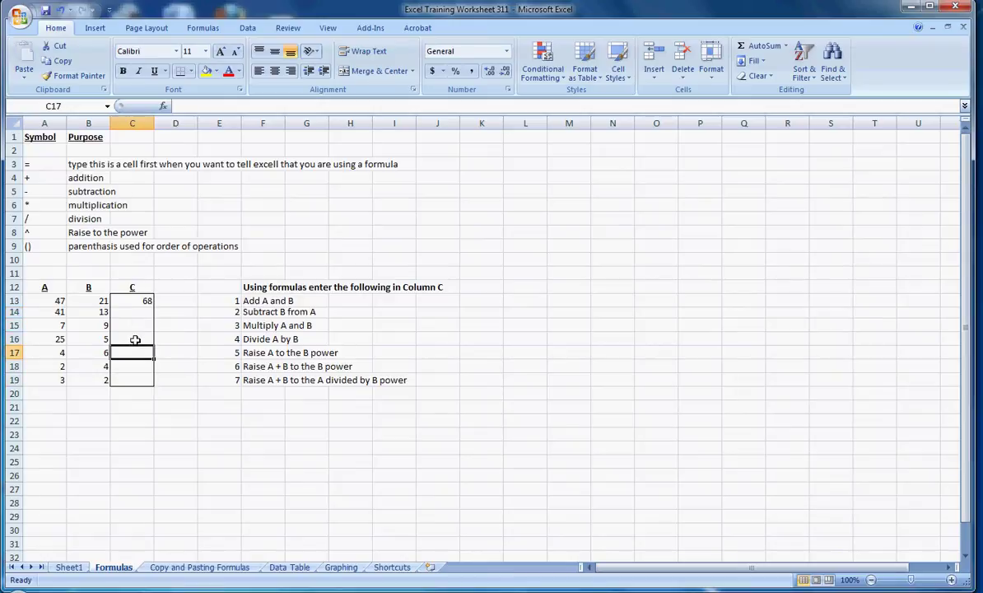
left_click(135, 338)
left_click(140, 327)
left_click(145, 314)
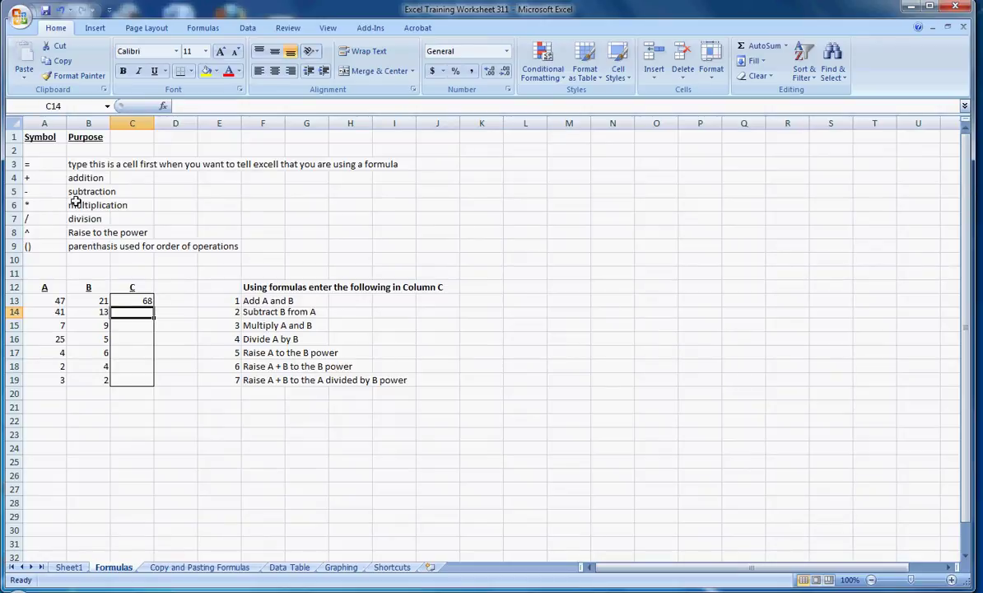
left_click(46, 231)
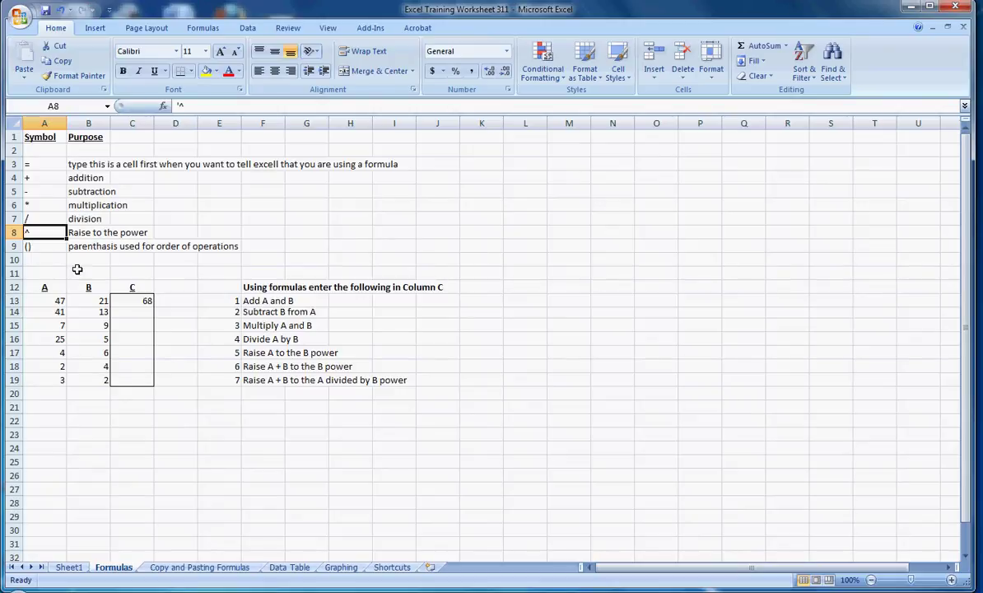
Enter =(A18+B18)^B18 in C18 by pointing at the cells, giving 1296.
left_click(133, 369)
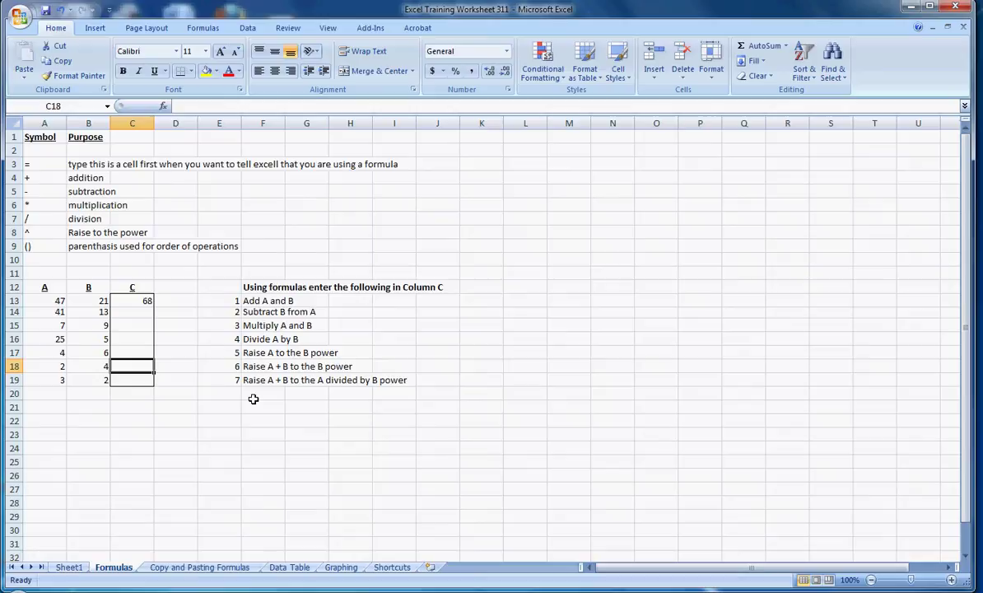
type("=")
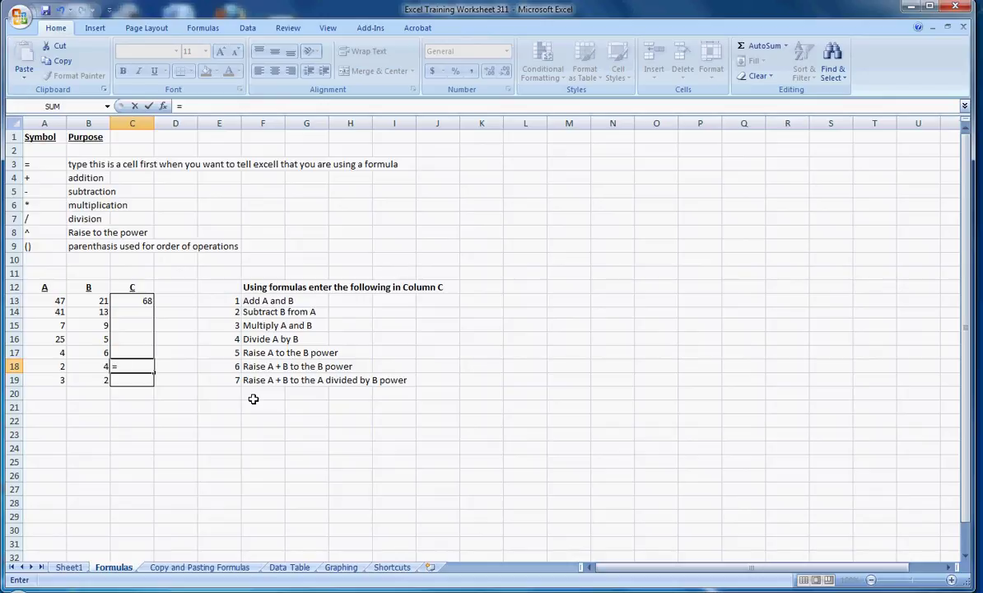
type("(")
left_click(56, 366)
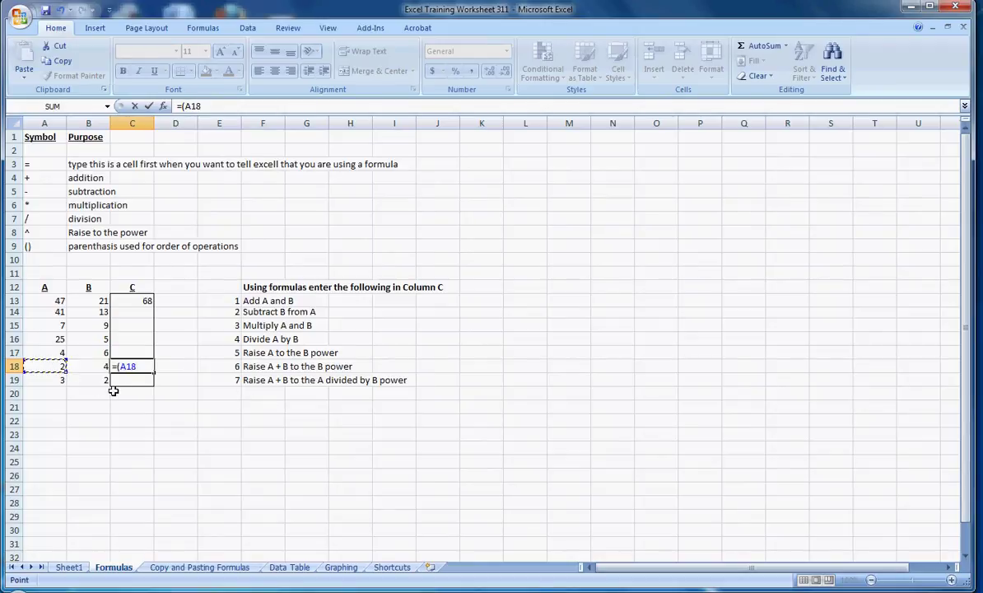
type("+")
left_click(97, 363)
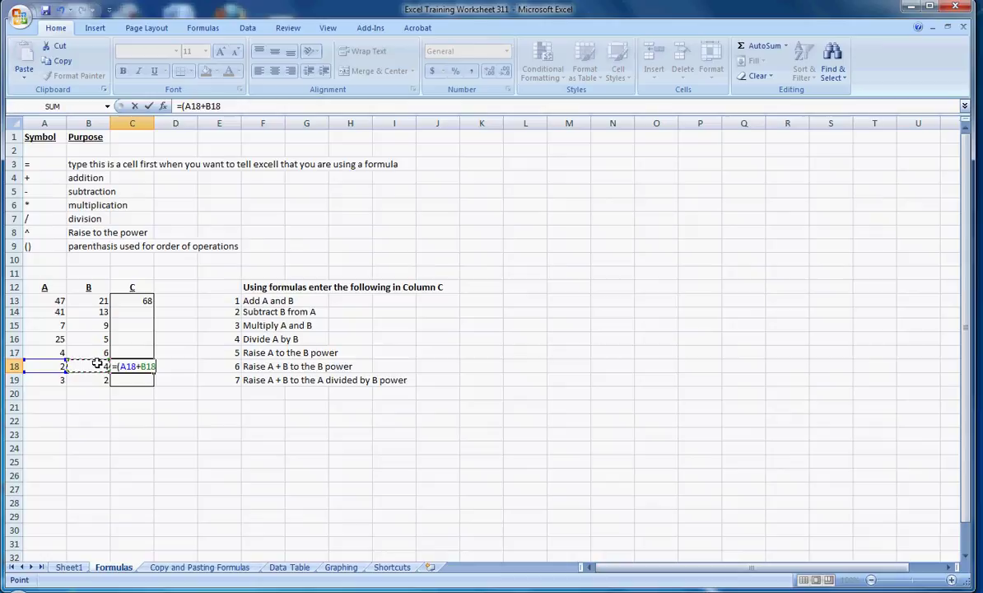
type(")^")
left_click(98, 367)
key("Return")
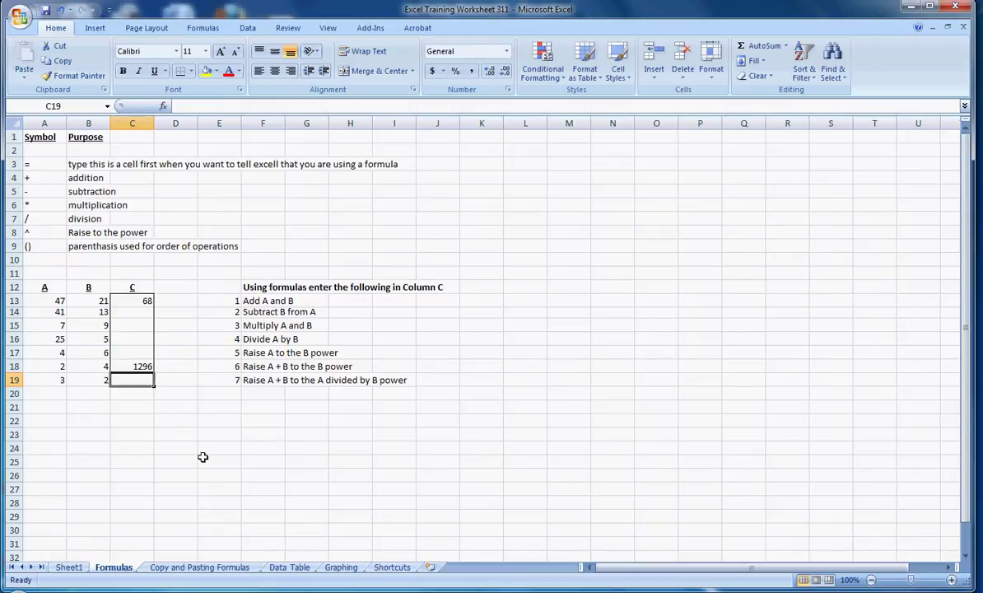
Clear the existing power formula from C18.
left_click(140, 365)
key("Delete")
key("Return")
Write =A18+B18^B18 in C18 without brackets, so it shows 258.
left_click(140, 365)
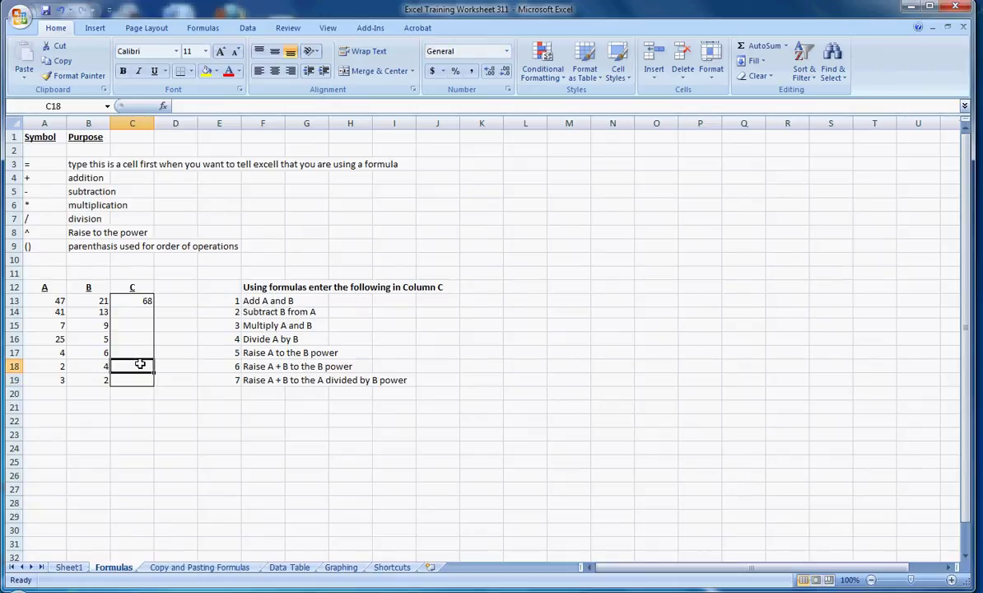
type("=")
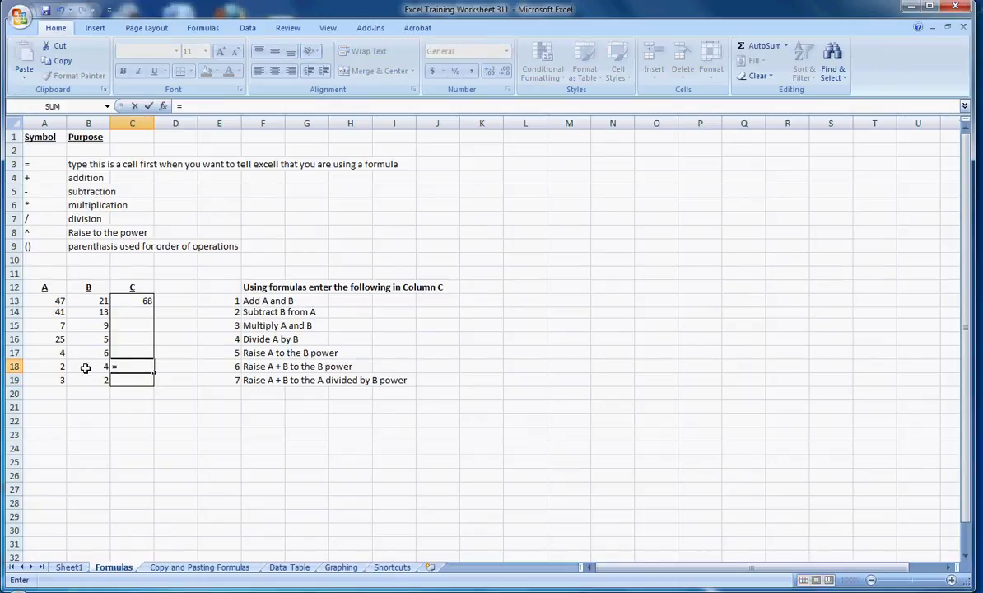
left_click(55, 368)
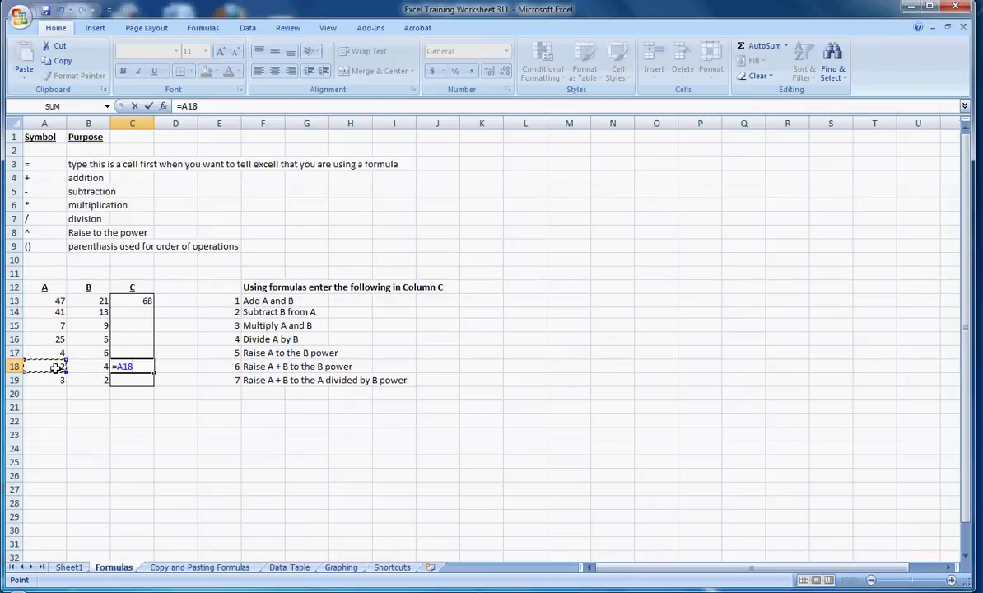
type("+")
left_click(90, 367)
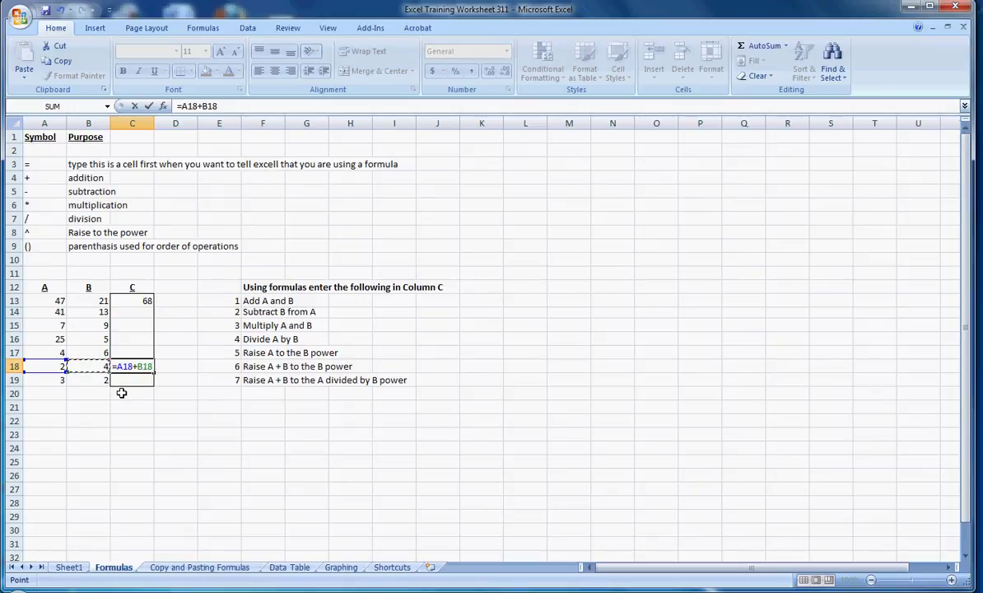
type("^")
left_click(93, 365)
key("Return")
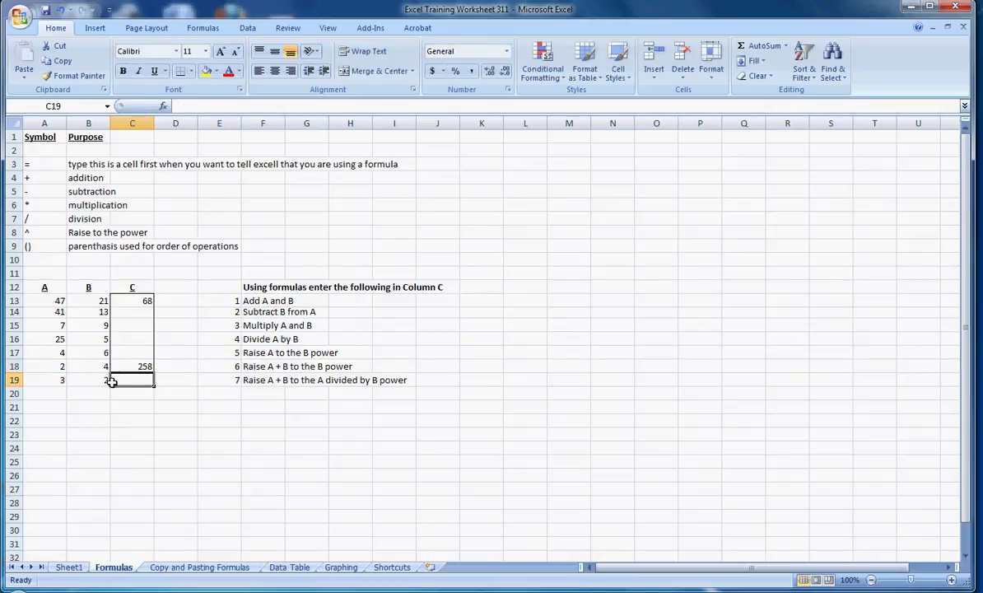
left_click(140, 365)
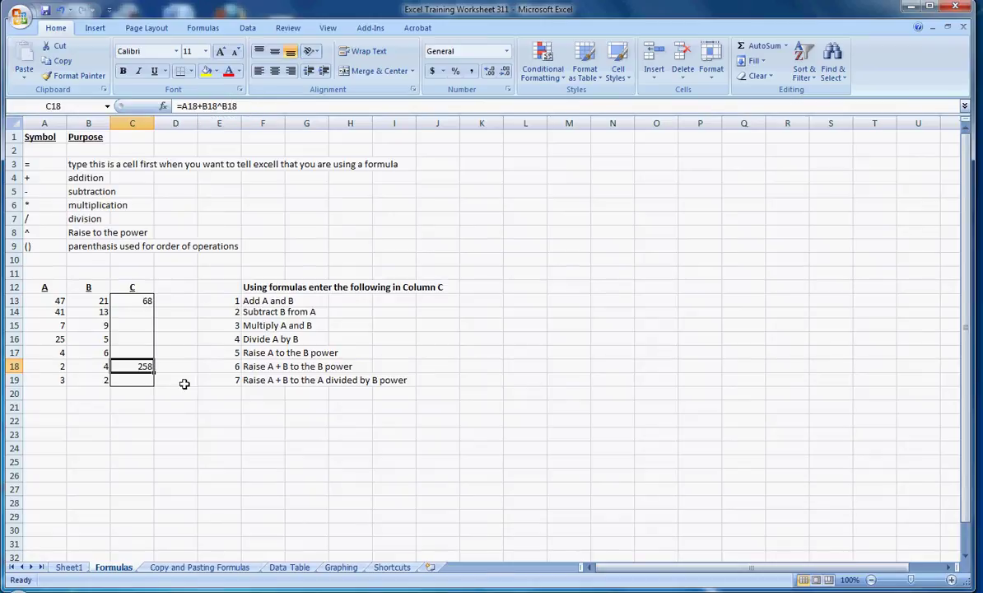
left_click(145, 376)
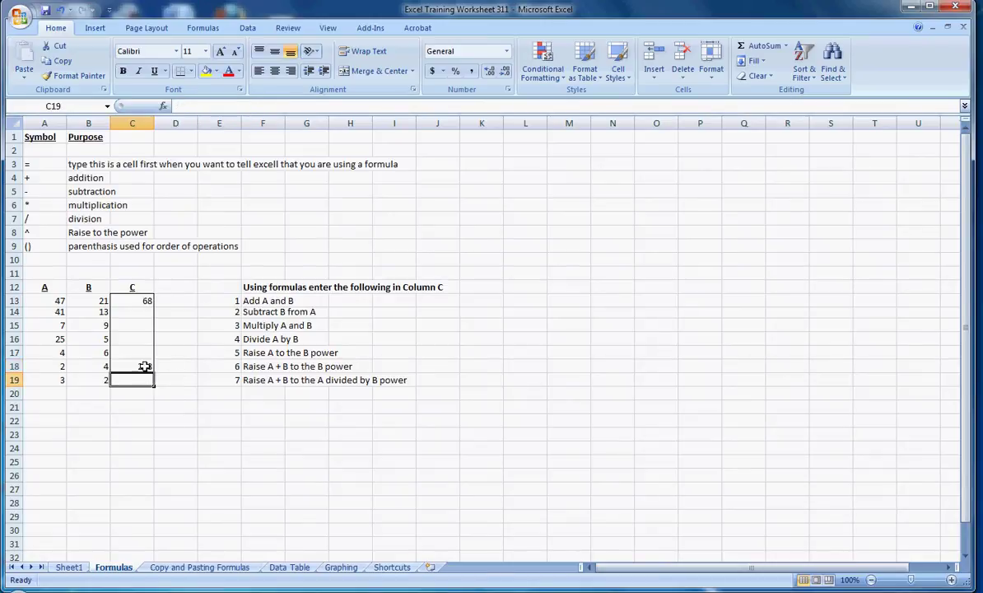
left_click(143, 352)
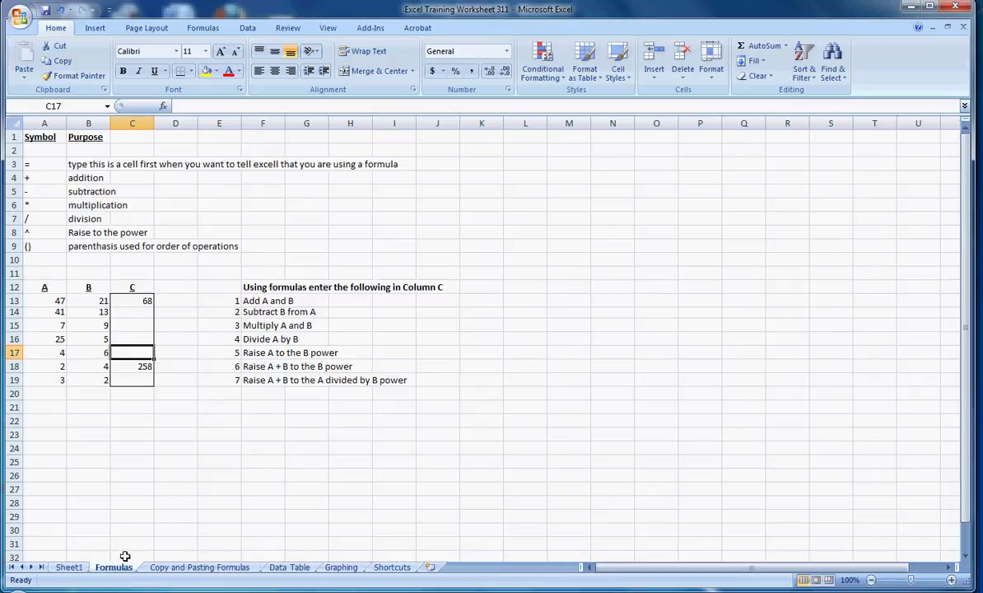
Switch to the Copy and Pasting Formulas sheet with the store sales table.
left_click(182, 572)
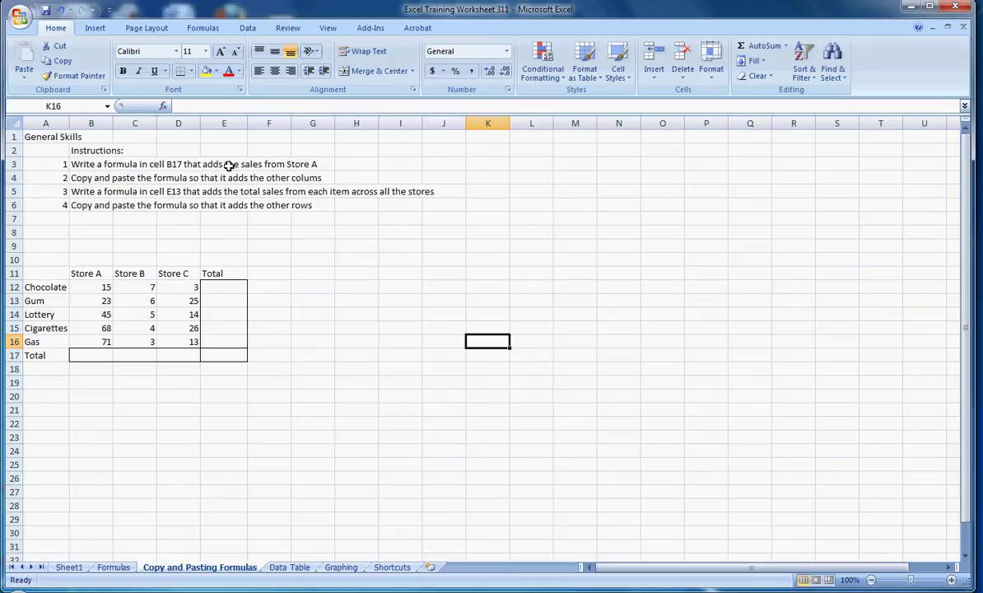
Total Store A in B17 by adding B16, B15, B14, B13 and B12, giving 222.
left_click(96, 354)
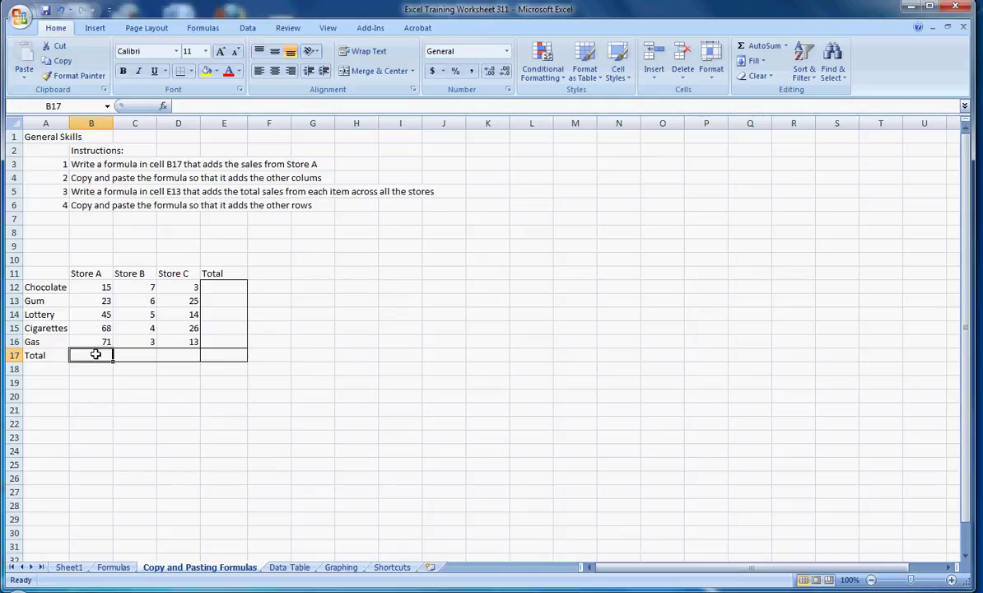
type("=")
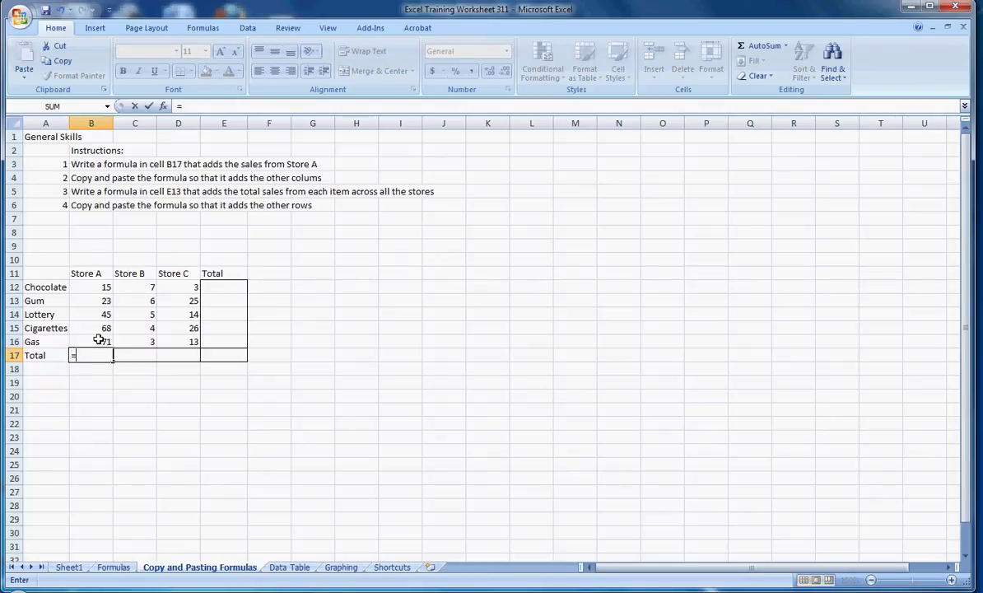
left_click(98, 340)
type("+")
left_click(95, 328)
type("+")
left_click(106, 315)
type("+")
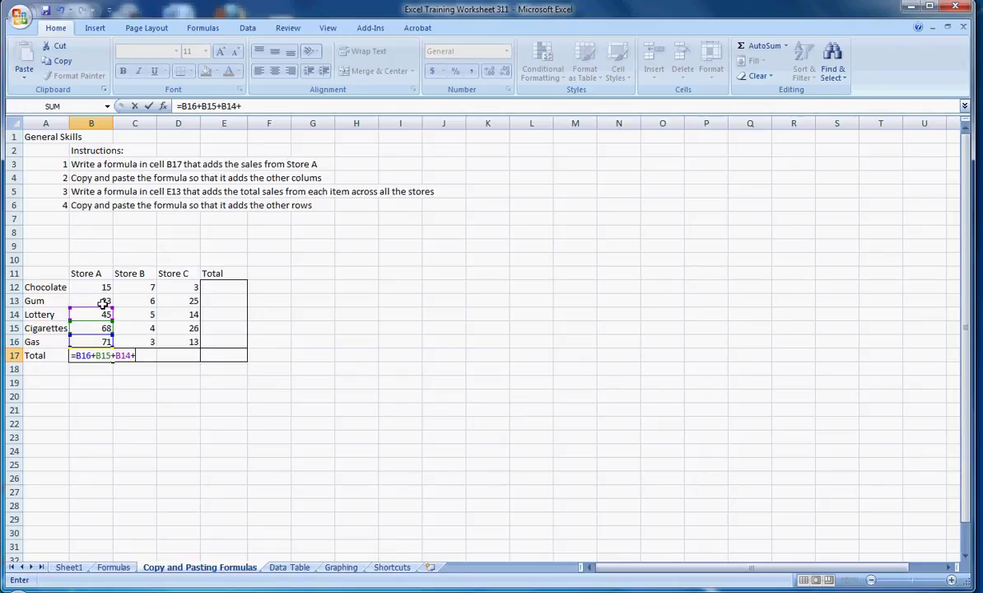
left_click(103, 300)
type("+")
left_click(102, 285)
type("+")
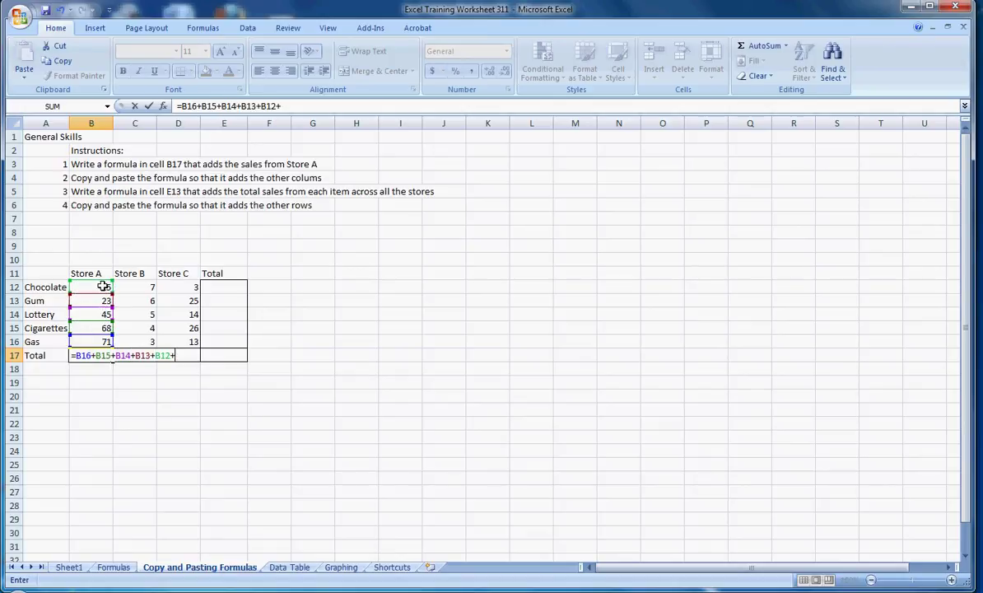
key("BackSpace")
key("Return")
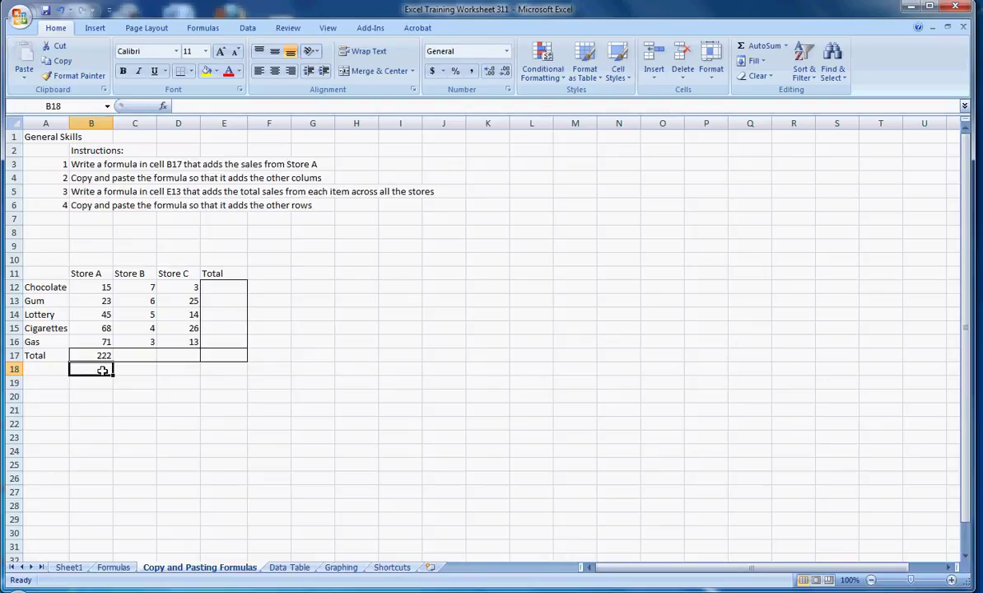
Clear the chained addition formula from B17.
key("Up")
key("Down")
key("Up")
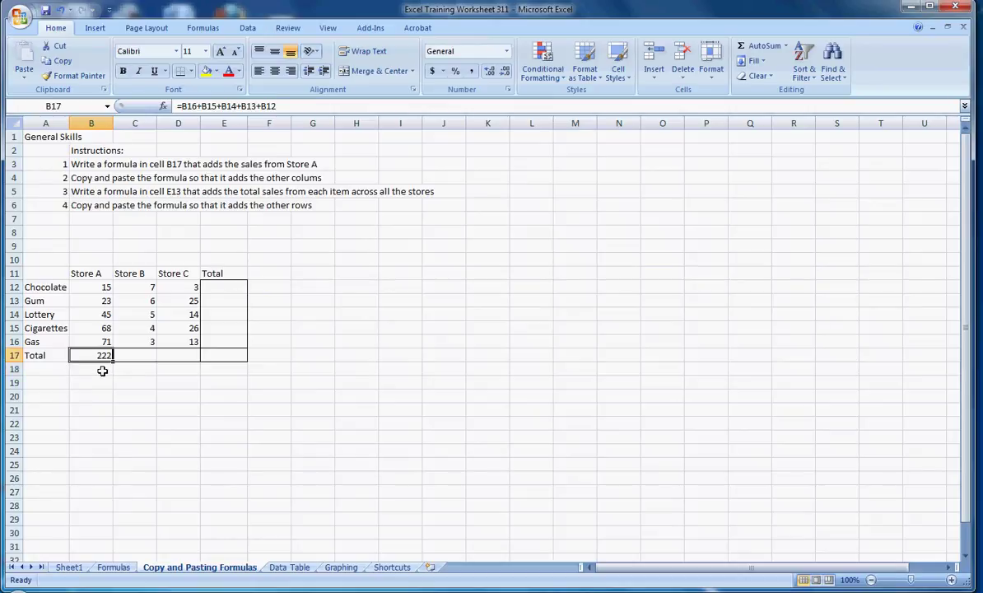
key("BackSpace")
key("Return")
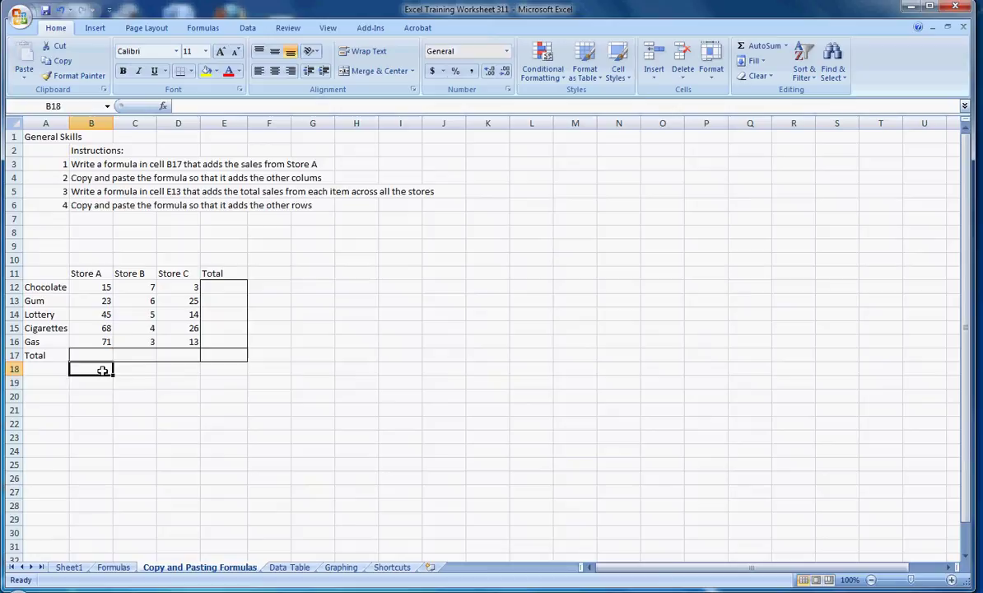
Enter =SUM(B12:B16) in B17 by dragging over Store A's values, still 222.
key("Up")
type("=")
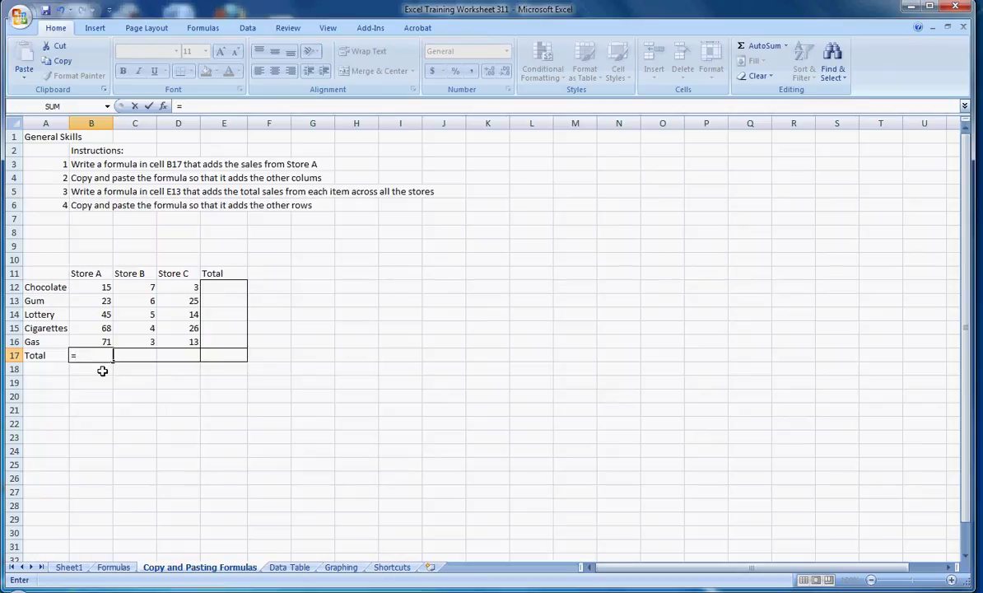
type("sum")
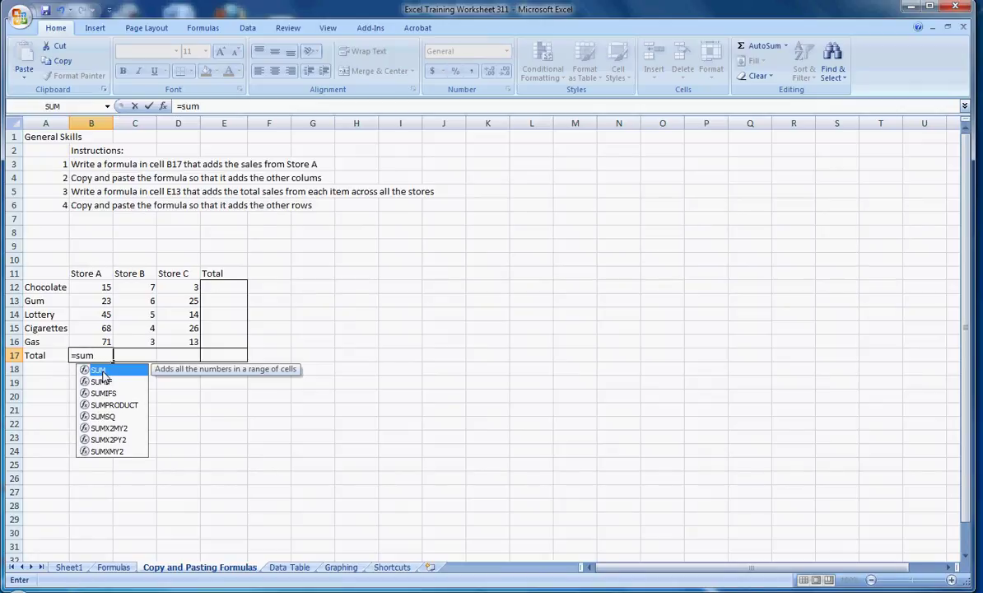
type("(")
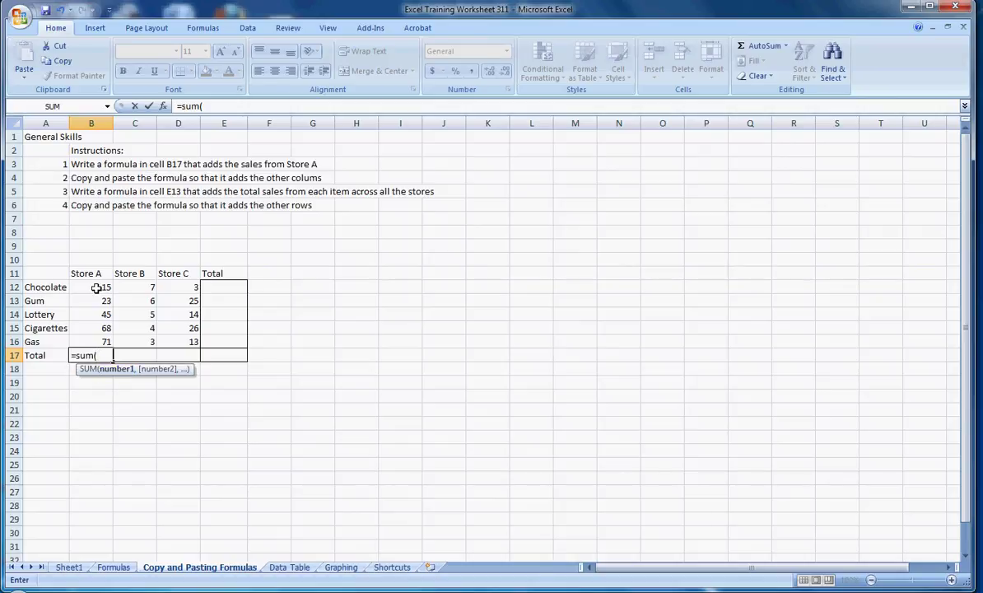
left_click_drag(97, 287, 95, 342)
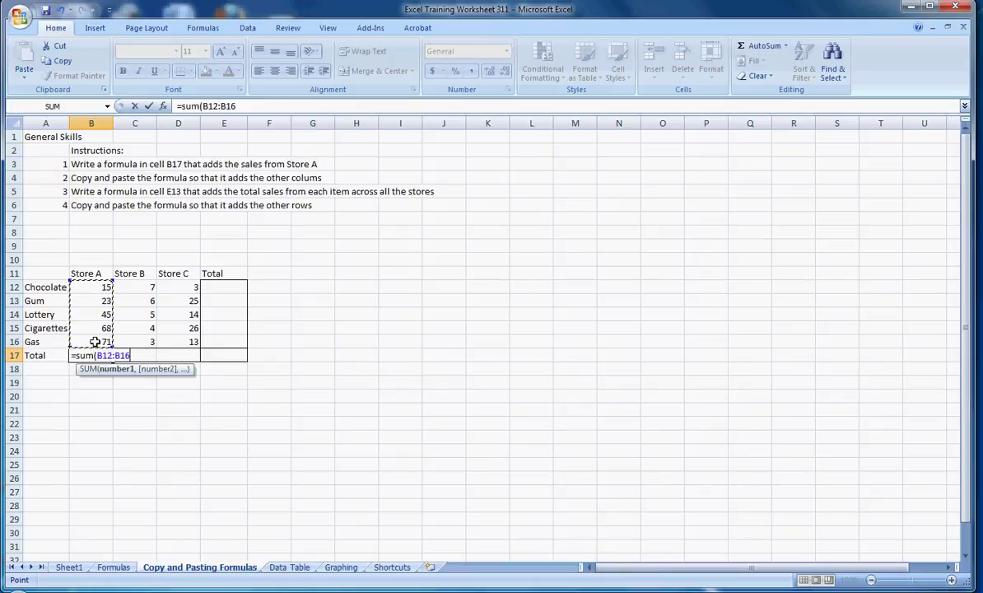
type(")")
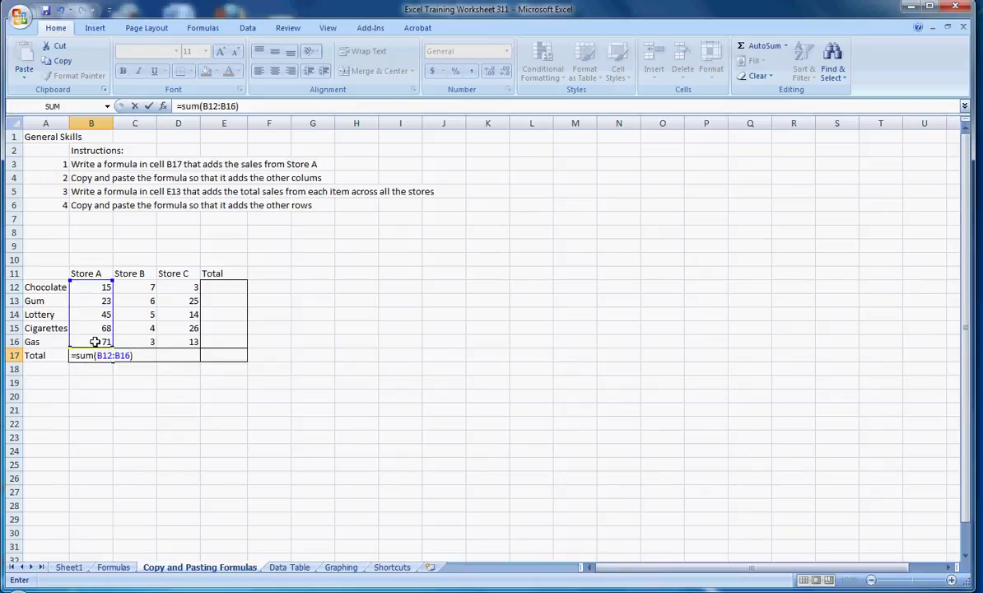
key("Return")
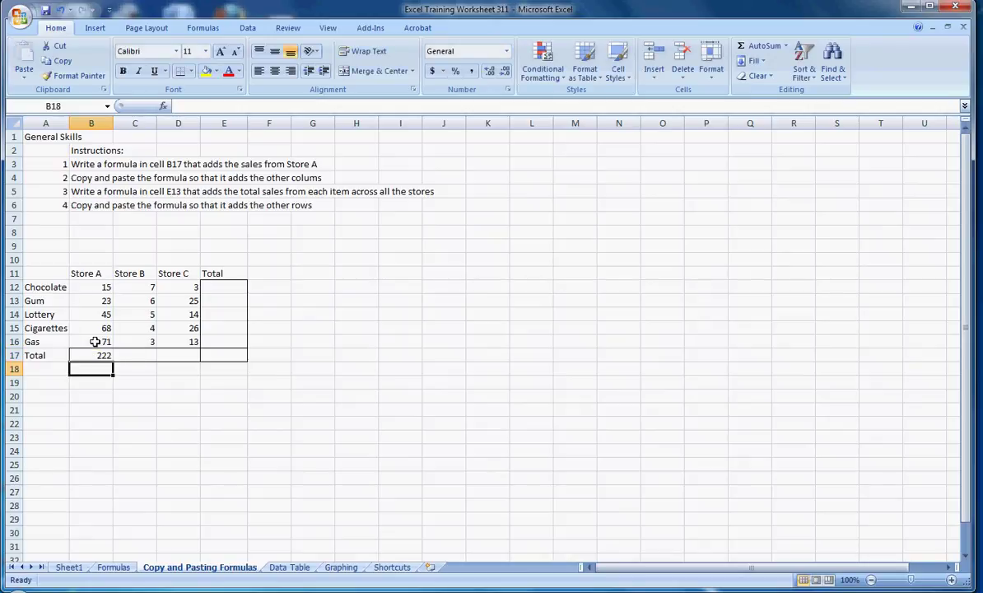
left_click(104, 354)
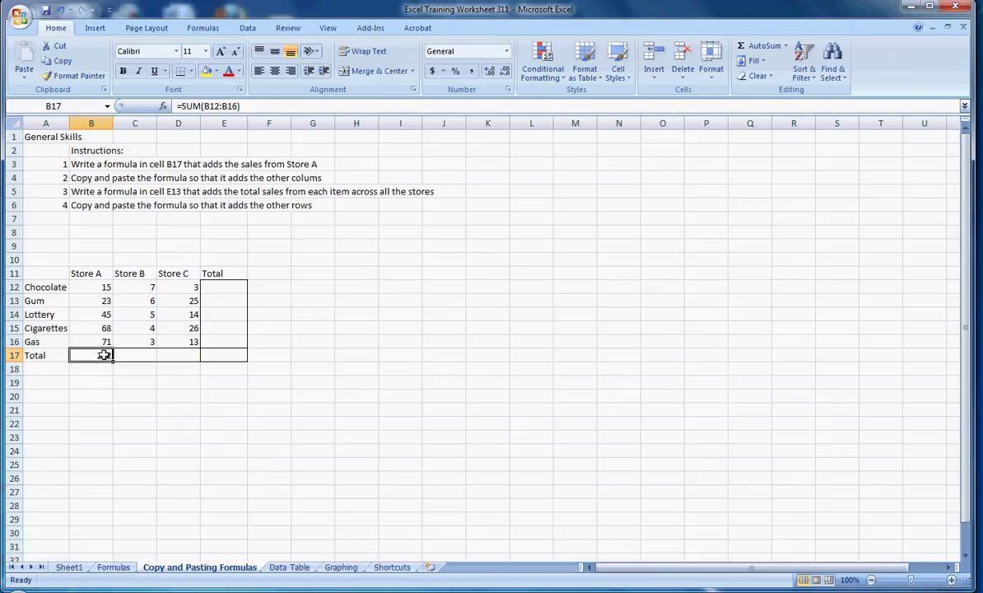
left_click(96, 382)
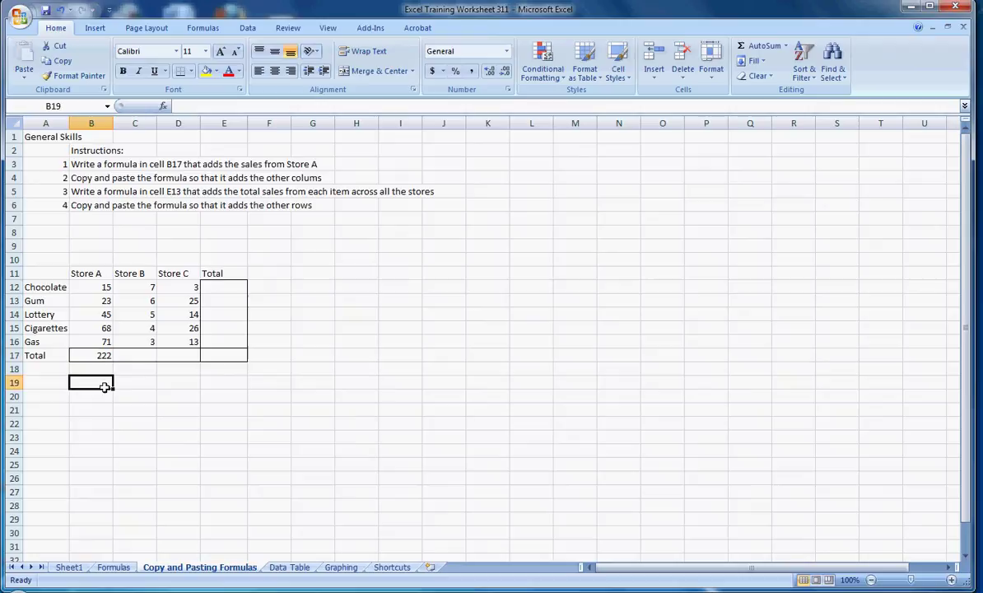
left_click(106, 355)
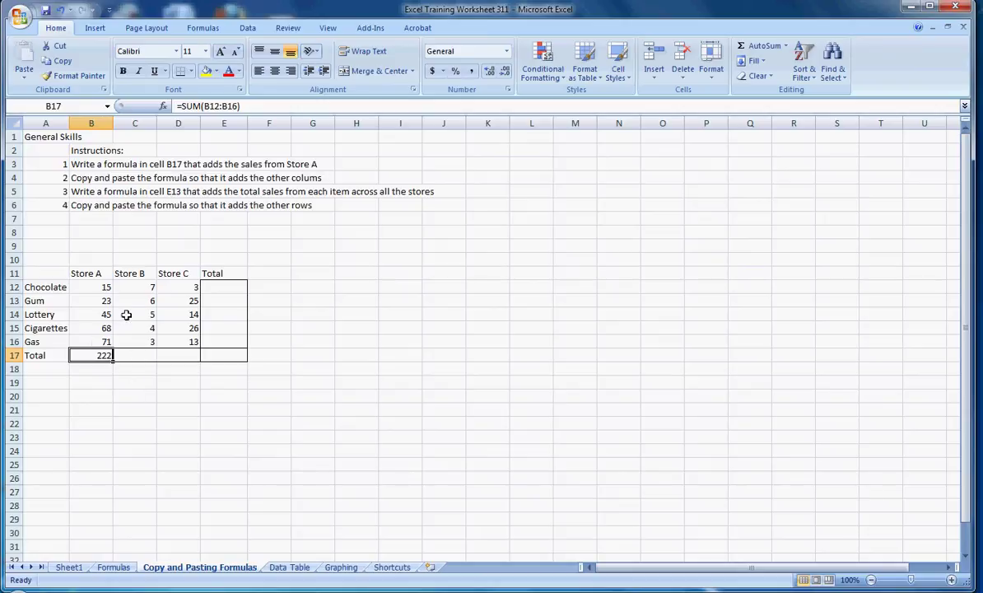
left_click(95, 482)
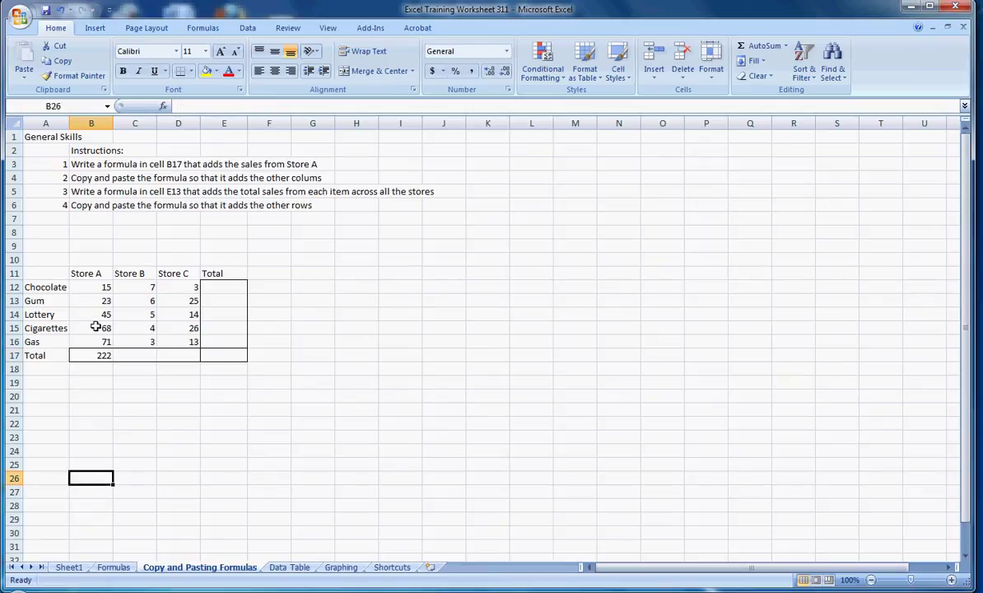
left_click(93, 371)
left_click(133, 357)
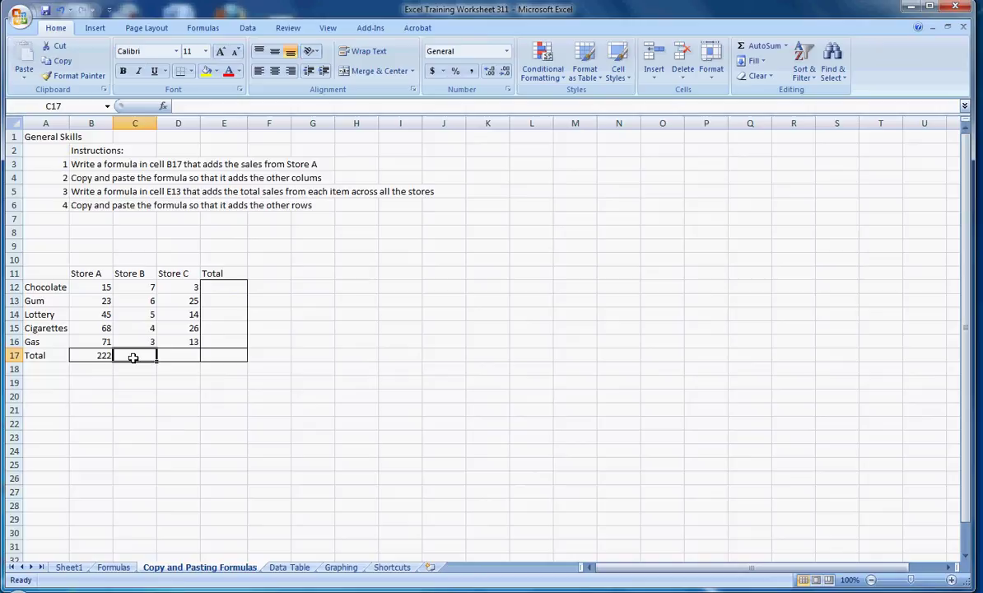
left_click(183, 355)
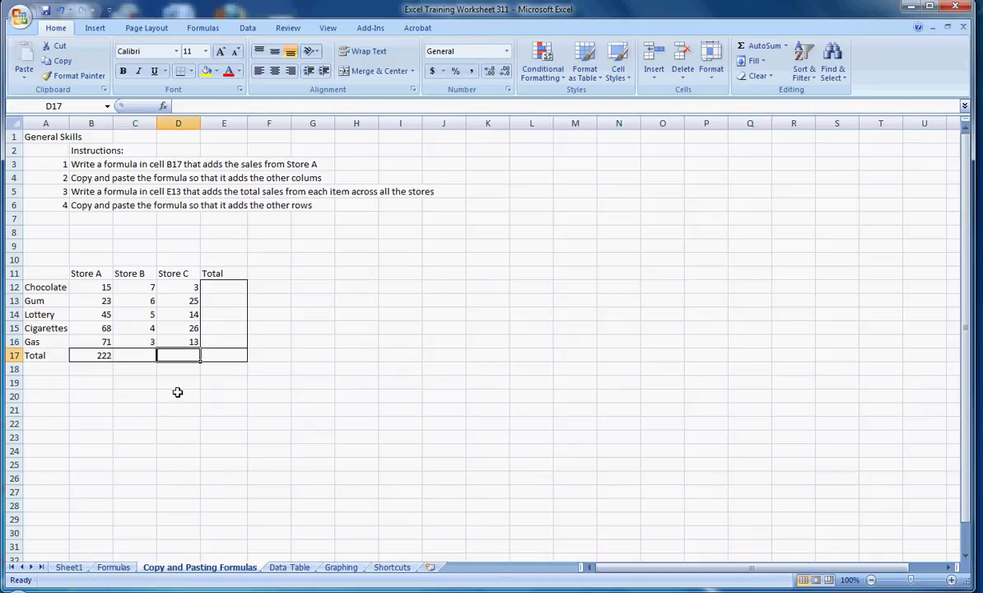
left_click(102, 390)
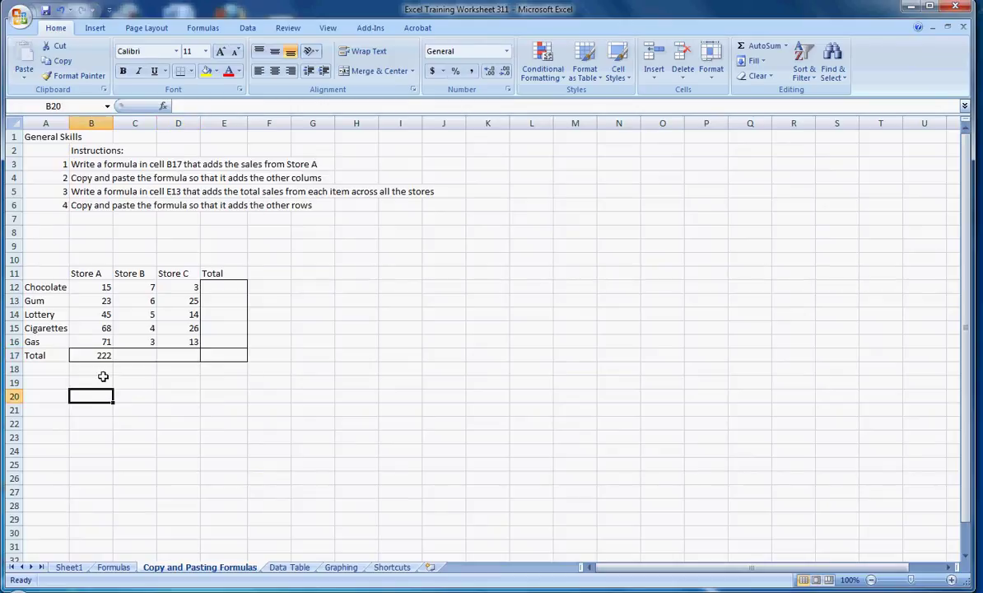
left_click(103, 354)
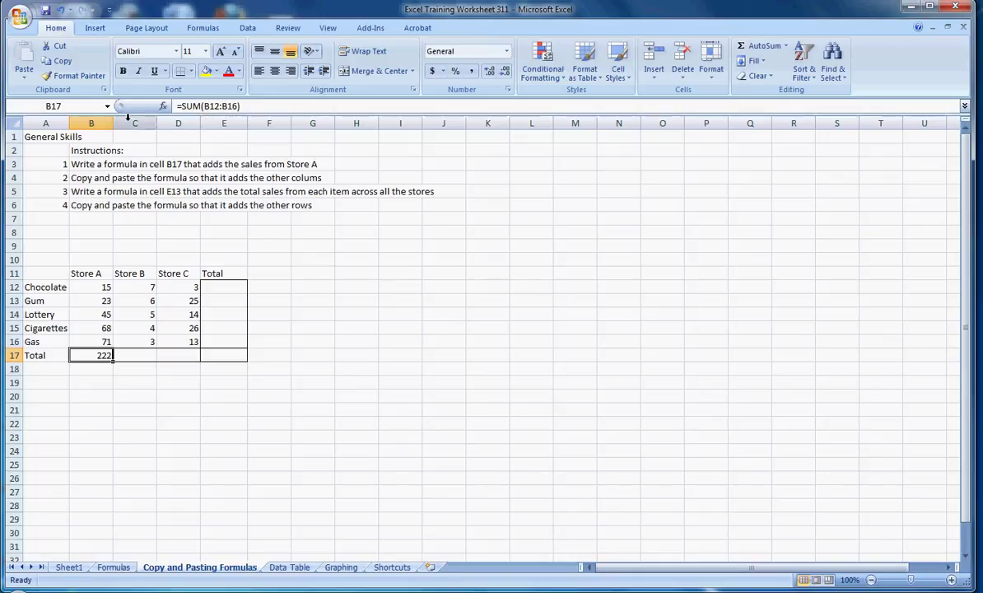
Highlight column B and Store A's sales values, then select the total in B17.
left_click(103, 123)
left_click(87, 340)
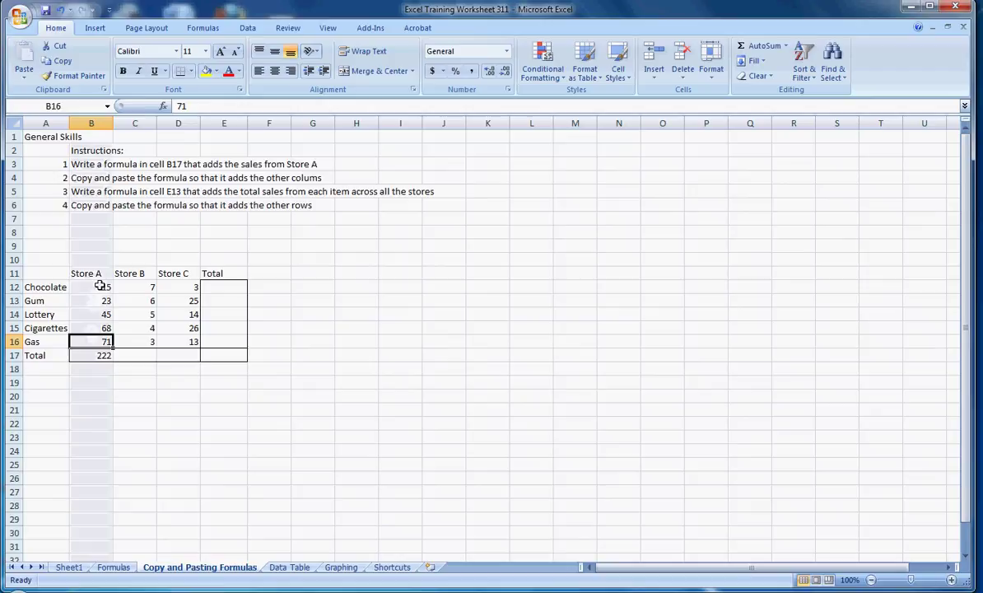
mouse_move(101, 286)
left_mouse_down()
mouse_move(96, 317)
mouse_move(99, 288)
left_mouse_up()
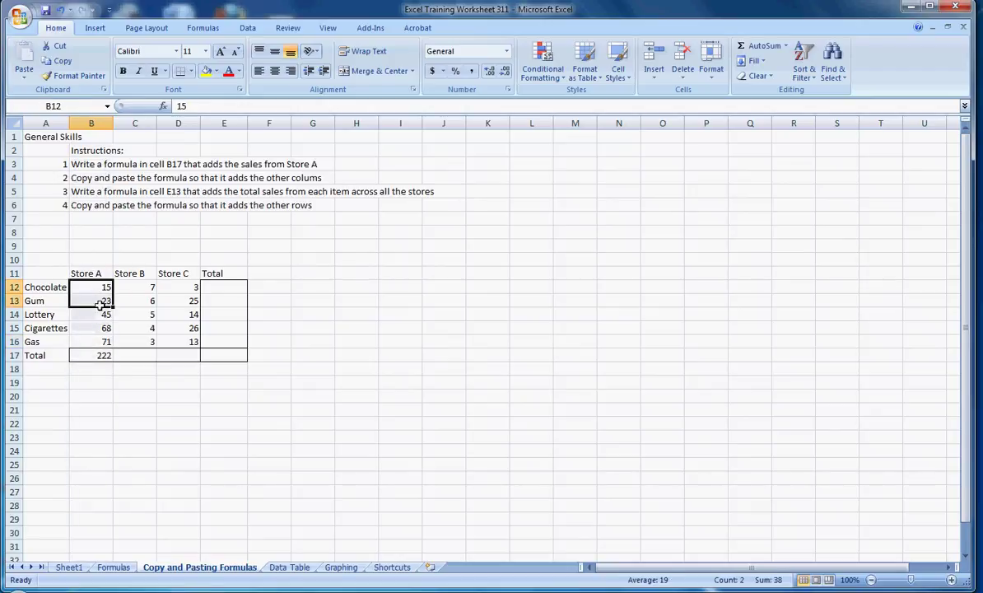
left_click_drag(93, 383, 100, 367)
left_click(100, 355)
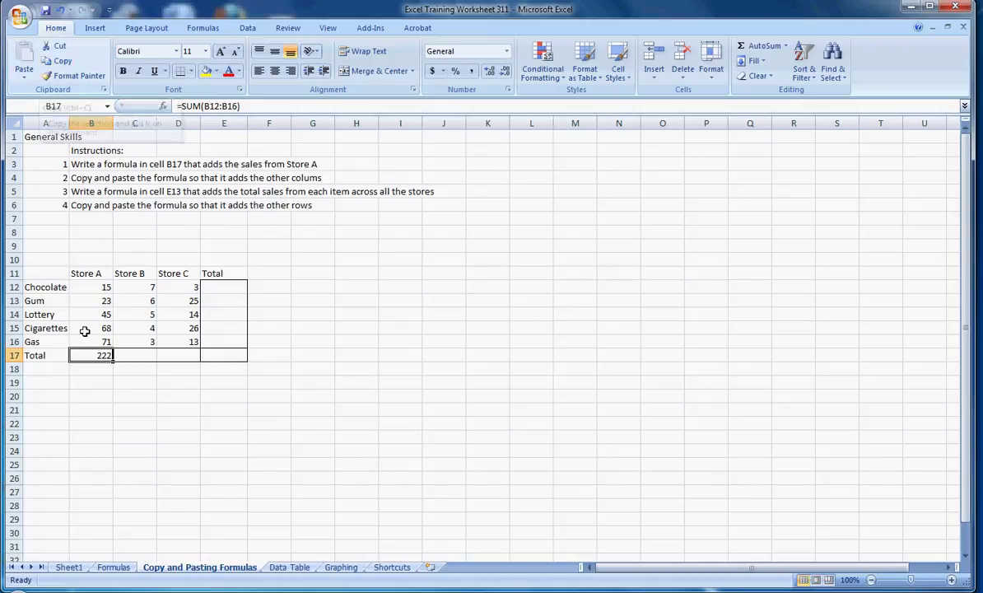
Copy B17's formula into C17, giving =SUM(C12:C16) and a Store B total of 25.
right_click(105, 355)
left_click(92, 387)
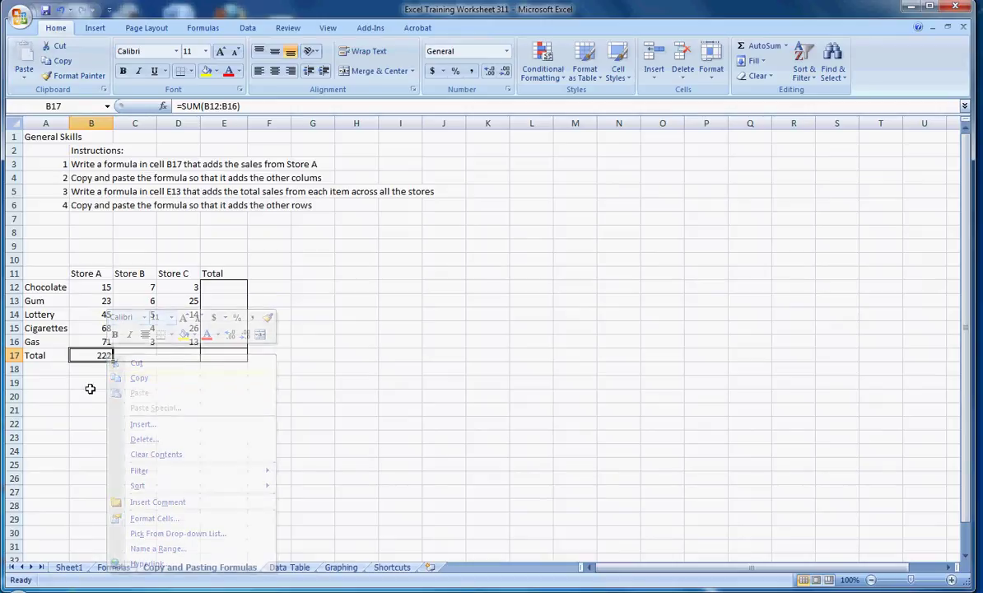
right_click(99, 358)
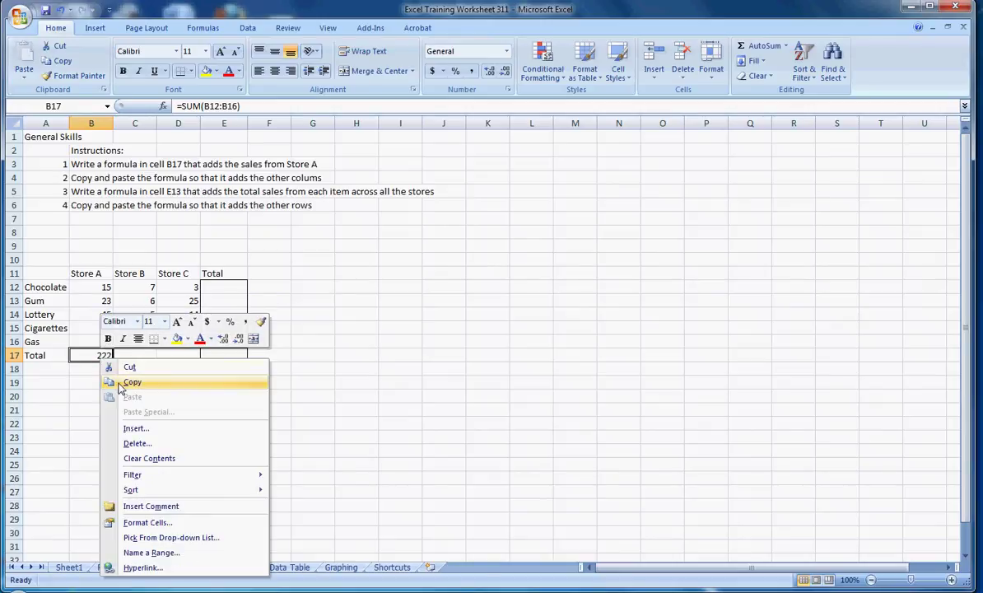
left_click(123, 383)
left_click(132, 355)
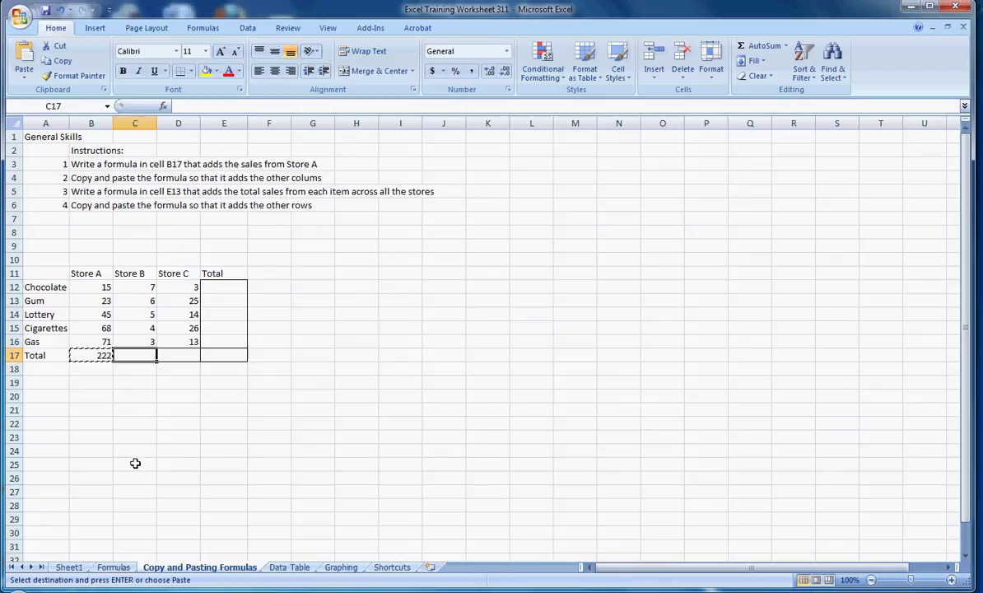
right_click(139, 356)
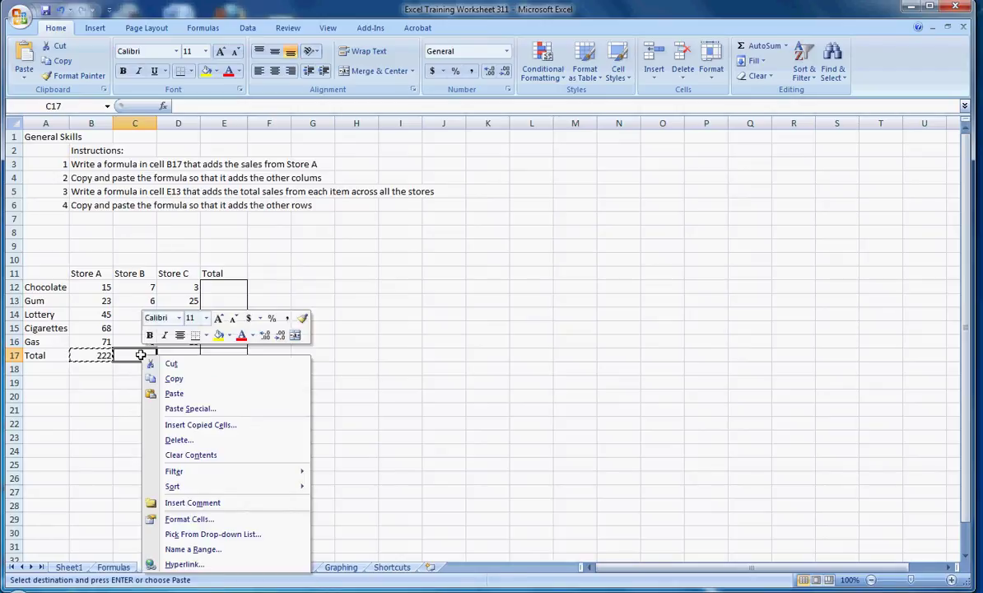
left_click(170, 394)
left_click(132, 406)
key("Escape")
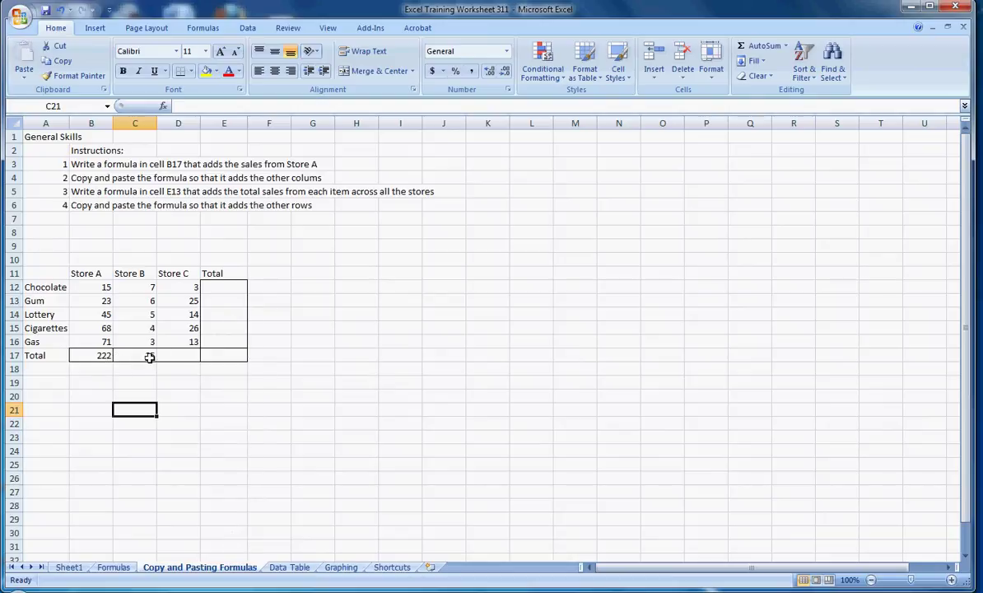
left_click(144, 353)
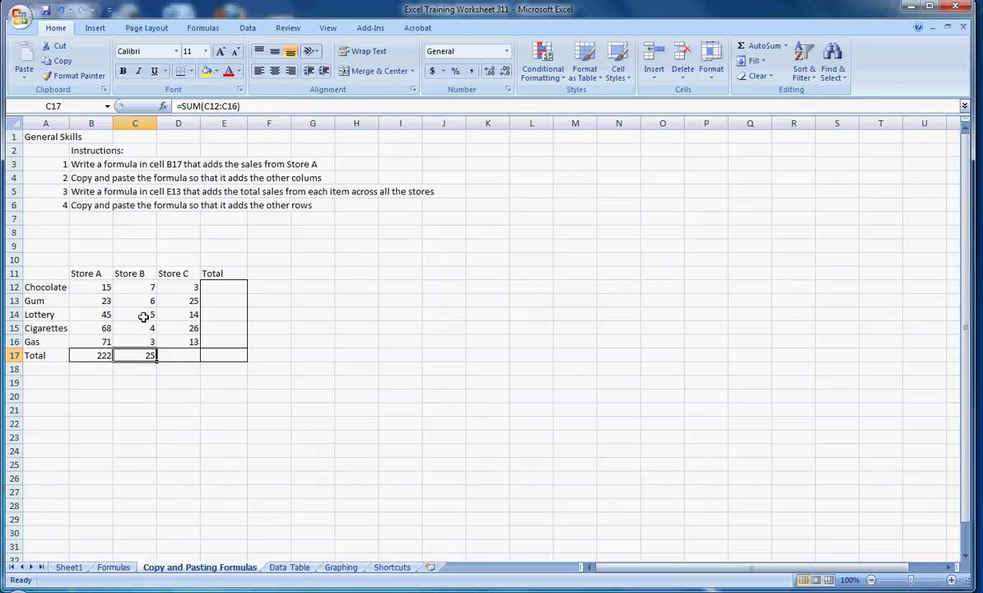
Compare the Store A and Store B total formulas in B17 and C17.
left_click_drag(90, 286, 89, 339)
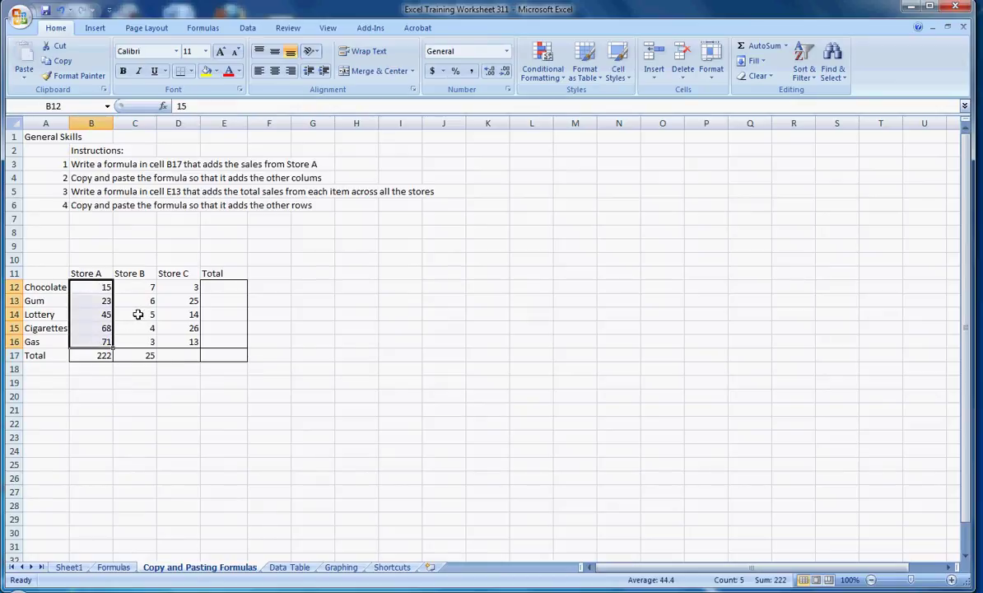
left_click(138, 354)
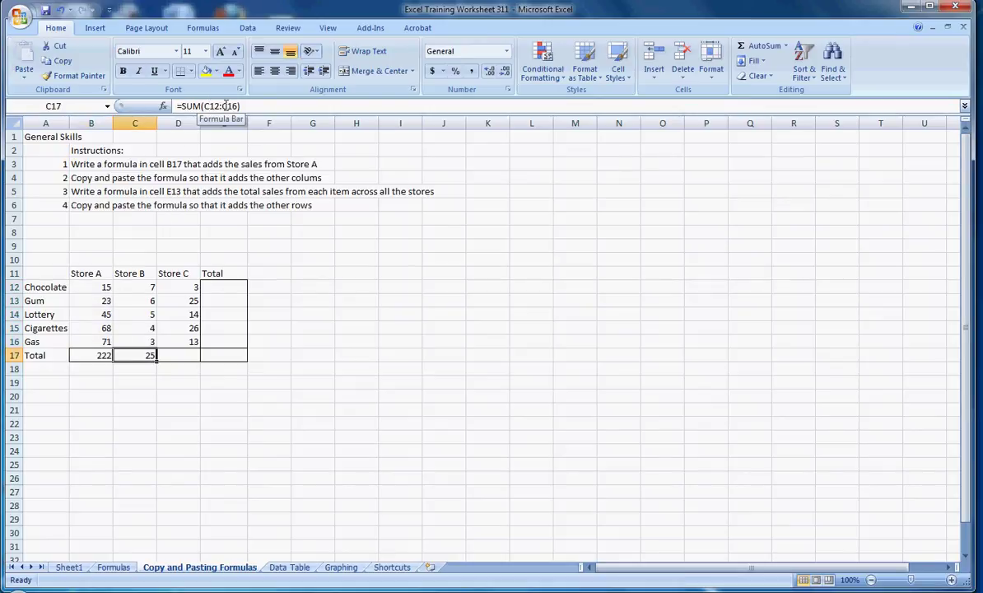
left_click(95, 359)
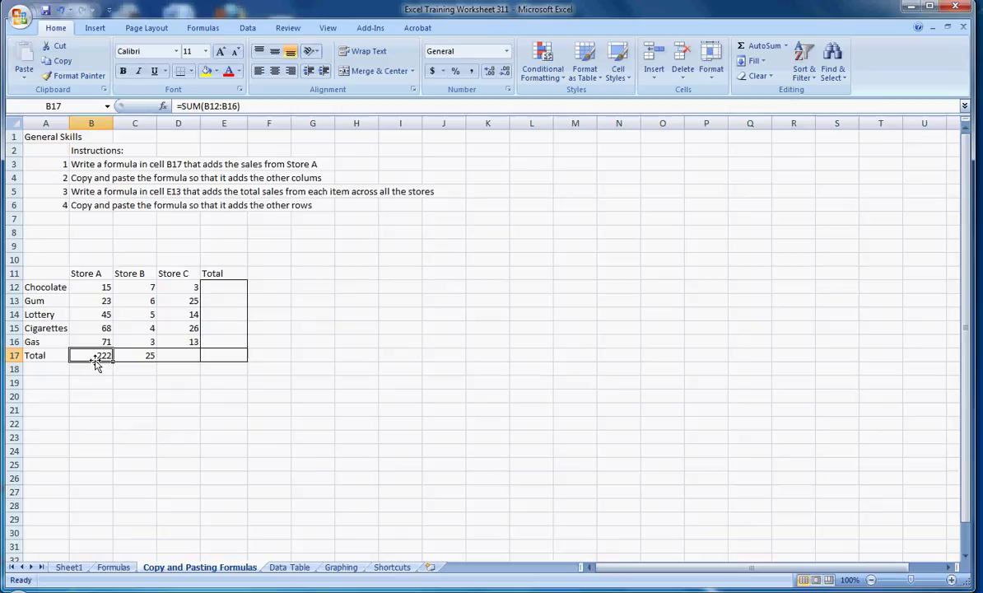
left_click(139, 354)
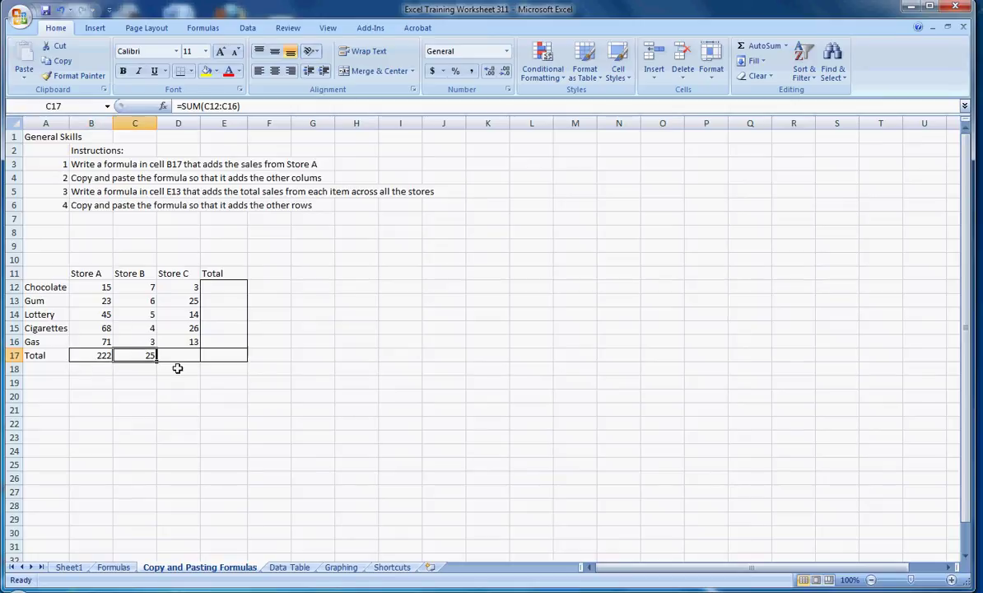
left_click(174, 354)
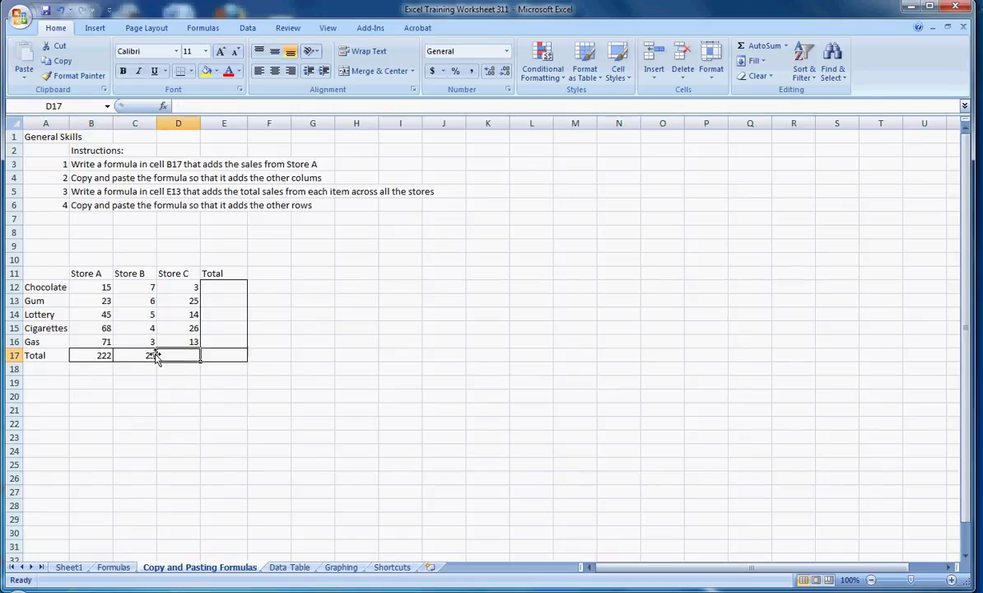
left_click(147, 355)
Copy C17's formula into D17, giving =SUM(D12:D16) and a Store C total of 81.
right_click(148, 354)
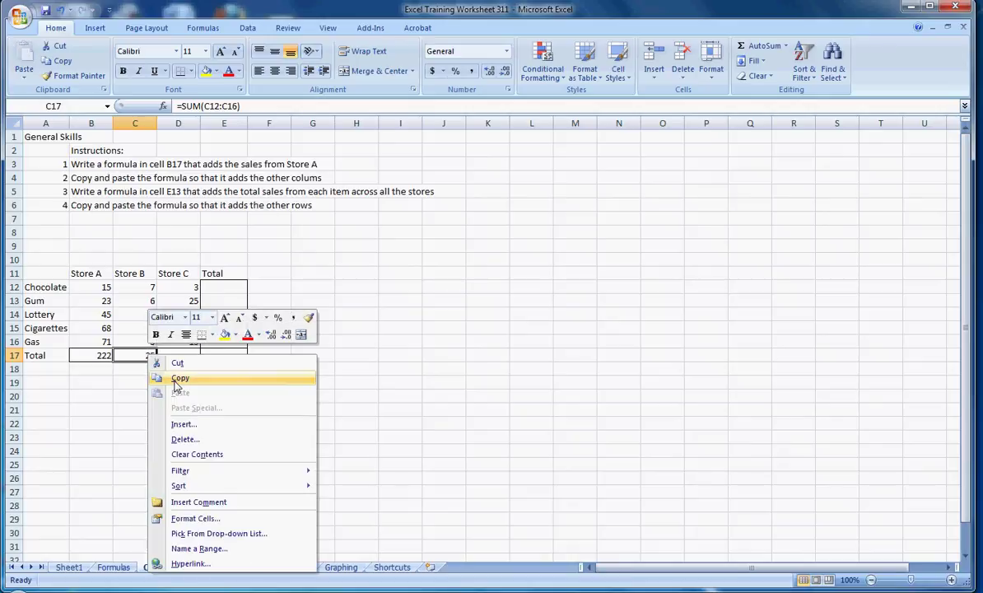
left_click(172, 378)
left_click(175, 356)
right_click(175, 356)
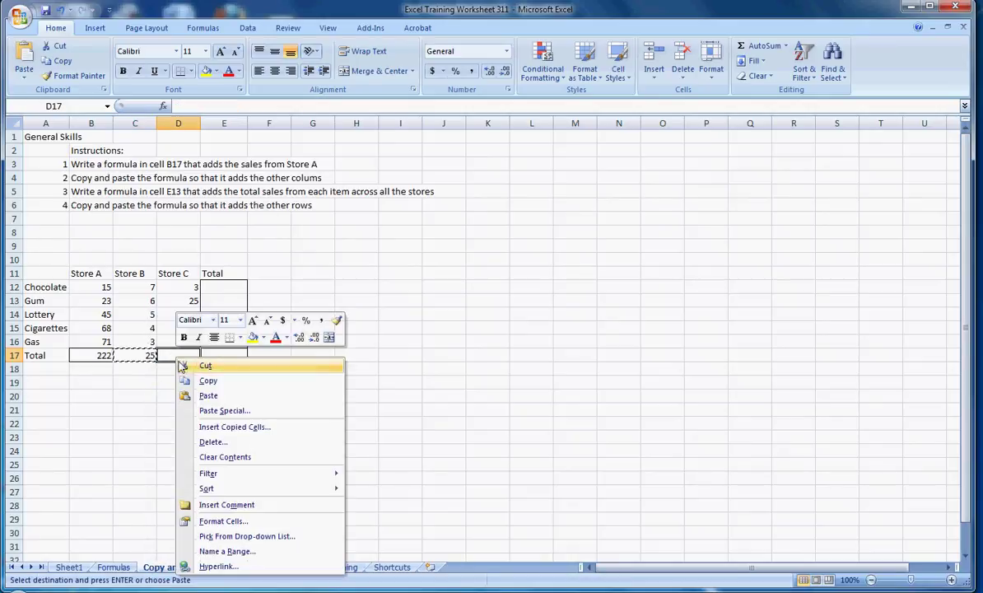
left_click(230, 395)
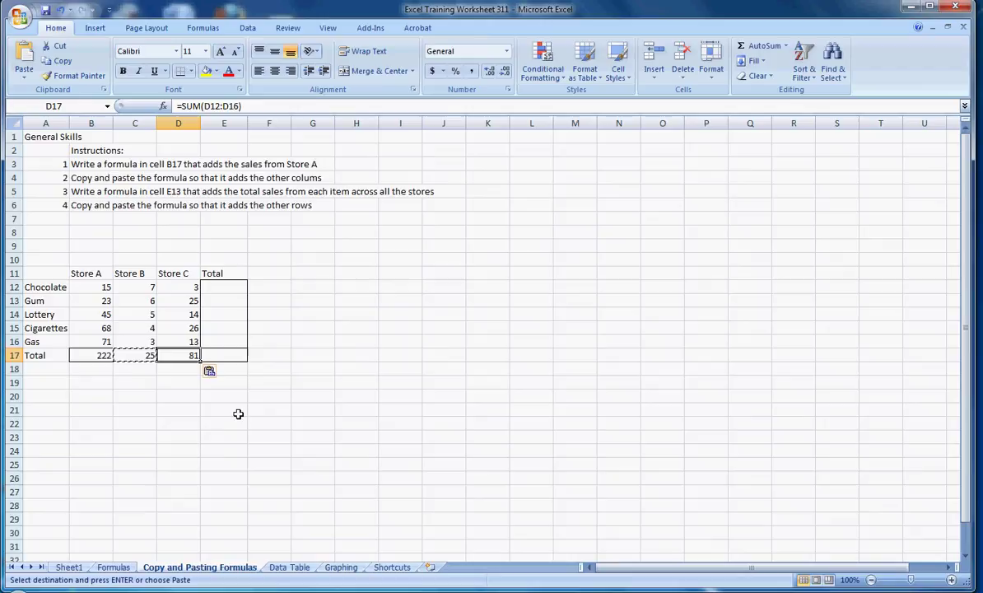
left_click(238, 412)
key("Escape")
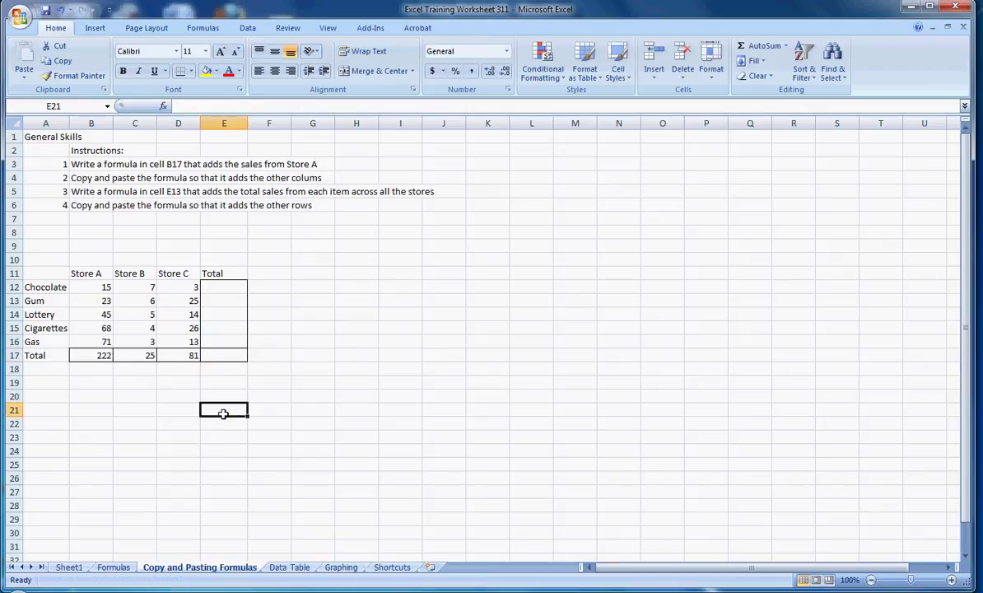
Enter =SUM(B12:D12) in E12 to total the Chocolate row across the three stores, giving 25.
left_click(167, 382)
left_click(211, 287)
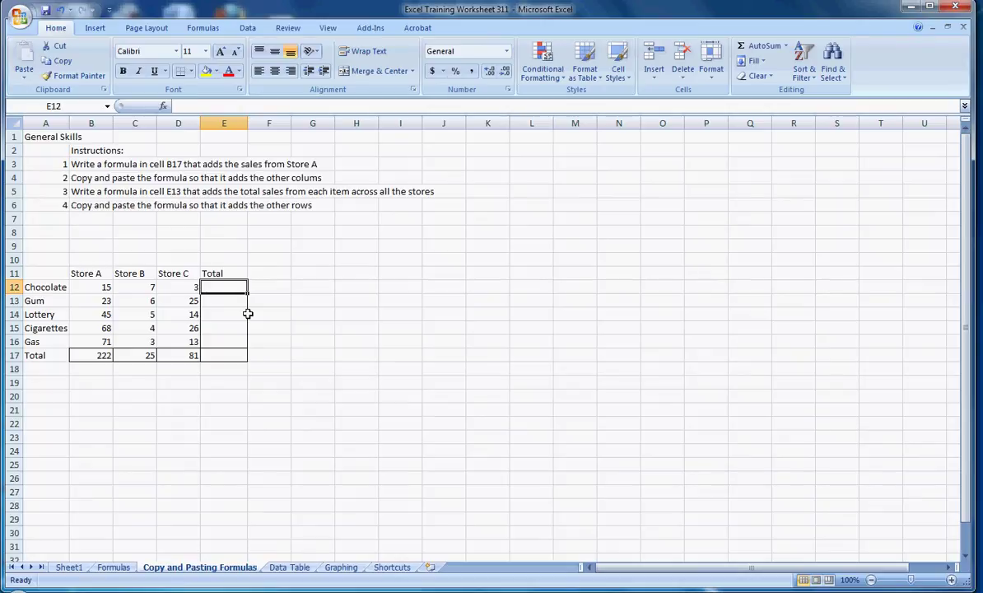
type("=sum")
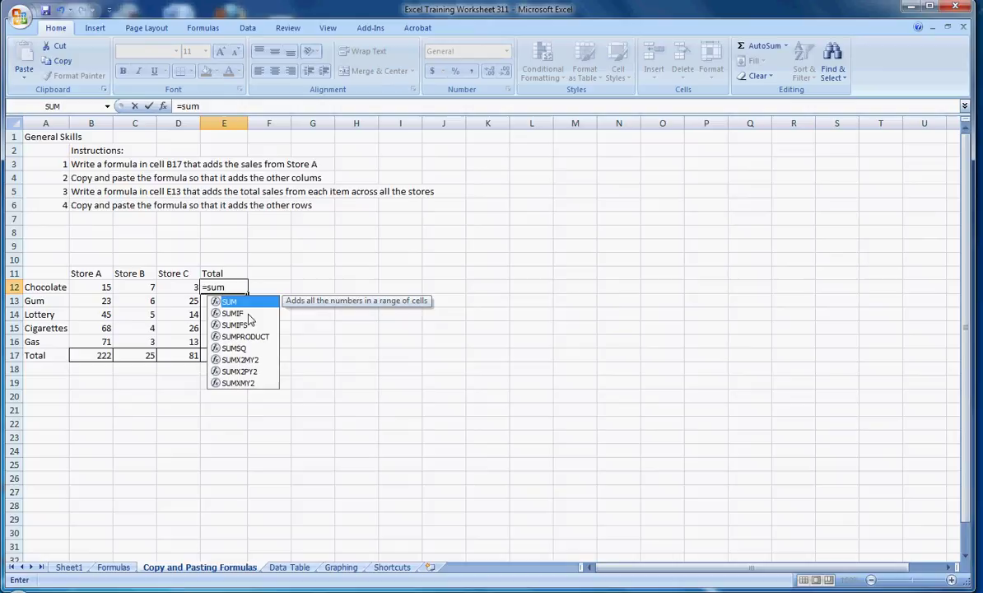
type("(")
left_click_drag(182, 286, 103, 290)
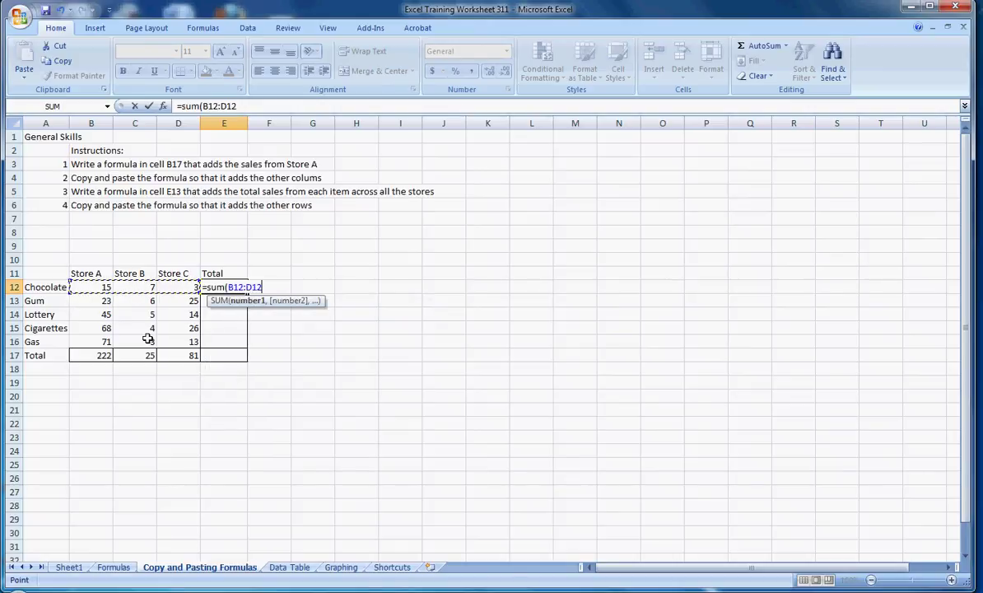
key("Return")
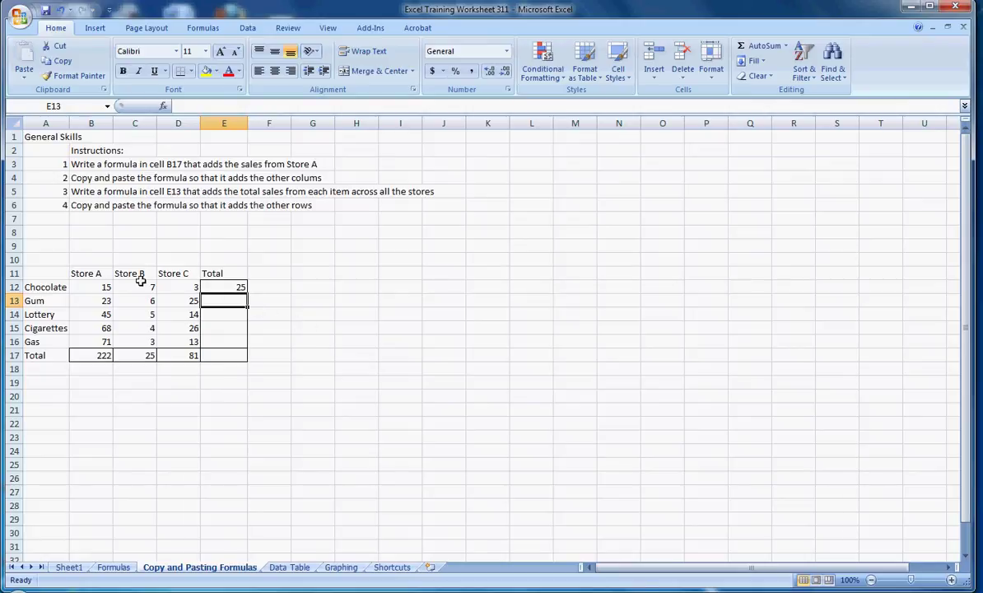
left_click(238, 286)
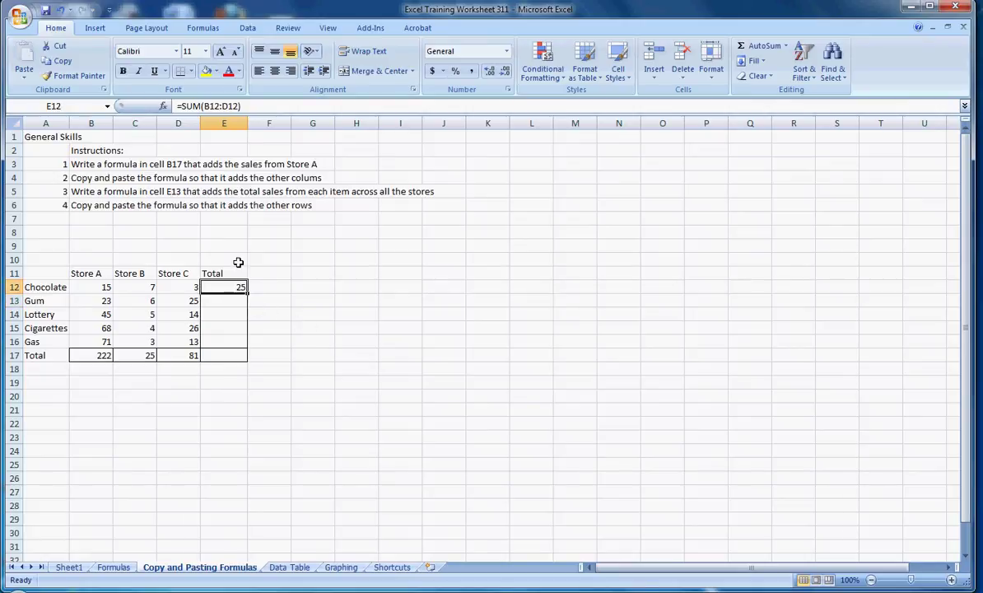
Copy the E12 row-total formula down E12:E16, giving item totals 54, 64, 98 and 87.
right_click(229, 290)
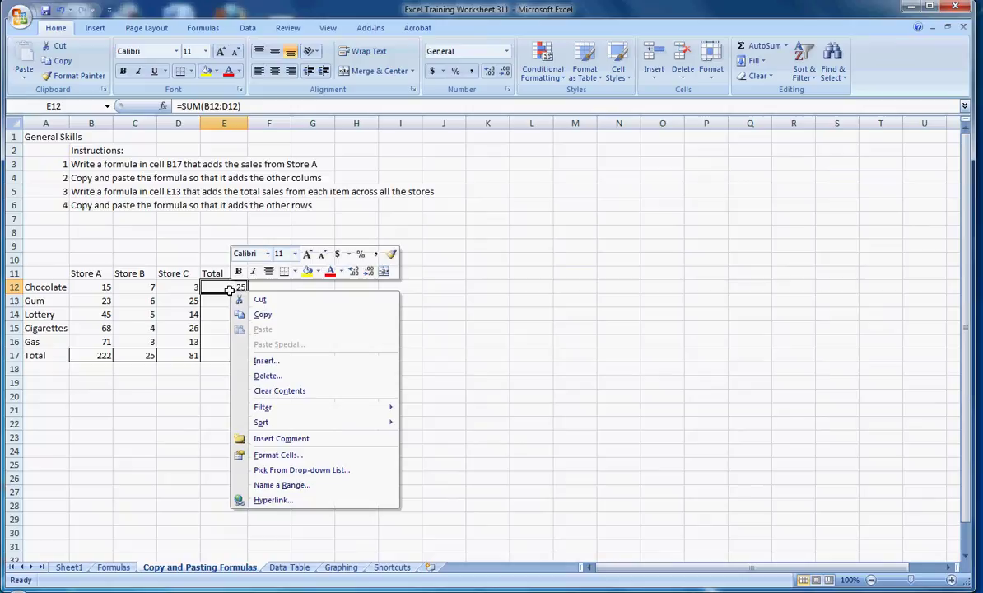
left_click(249, 309)
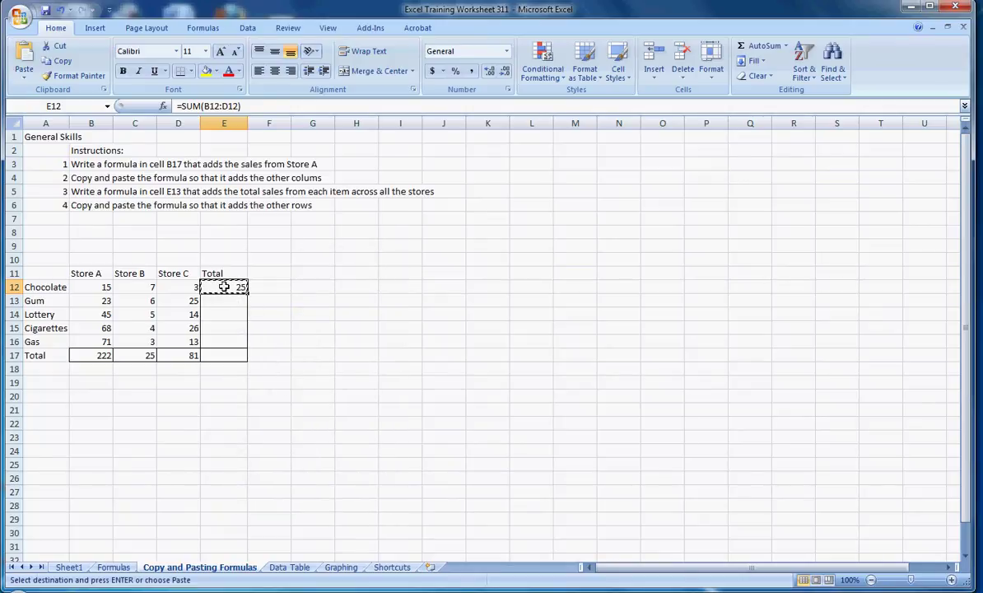
left_click_drag(224, 287, 224, 342)
right_click(227, 328)
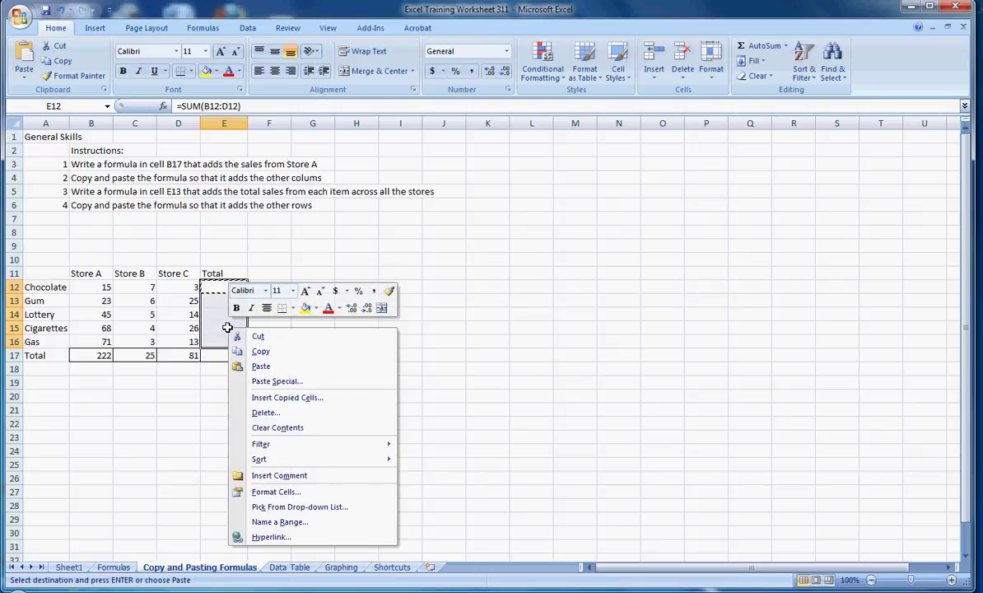
left_click(269, 367)
left_click(307, 300)
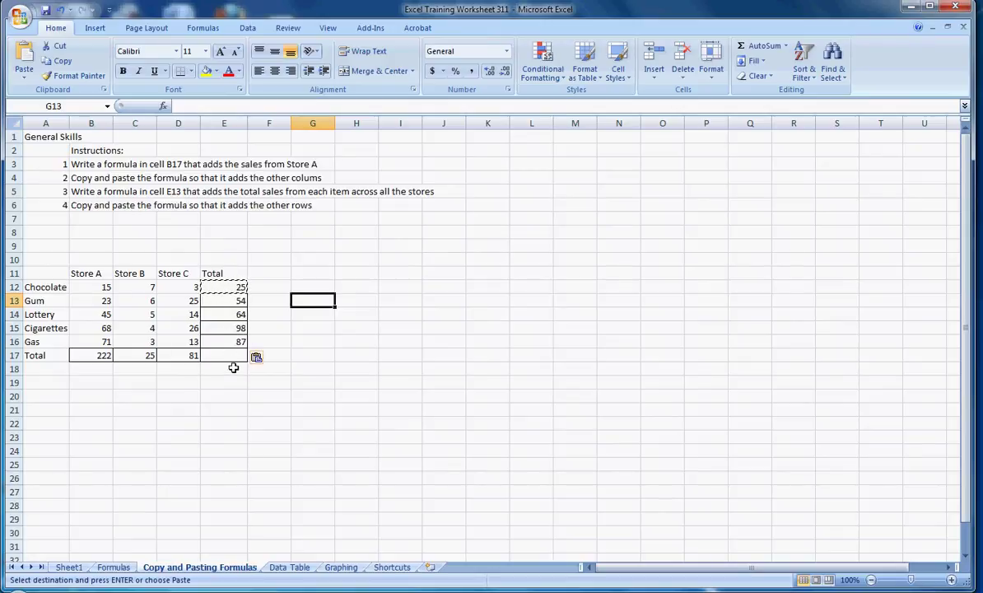
left_click_drag(221, 396, 235, 411)
Copy the D17 SUM formula into E17 for a grand total of 328.
left_click(227, 357)
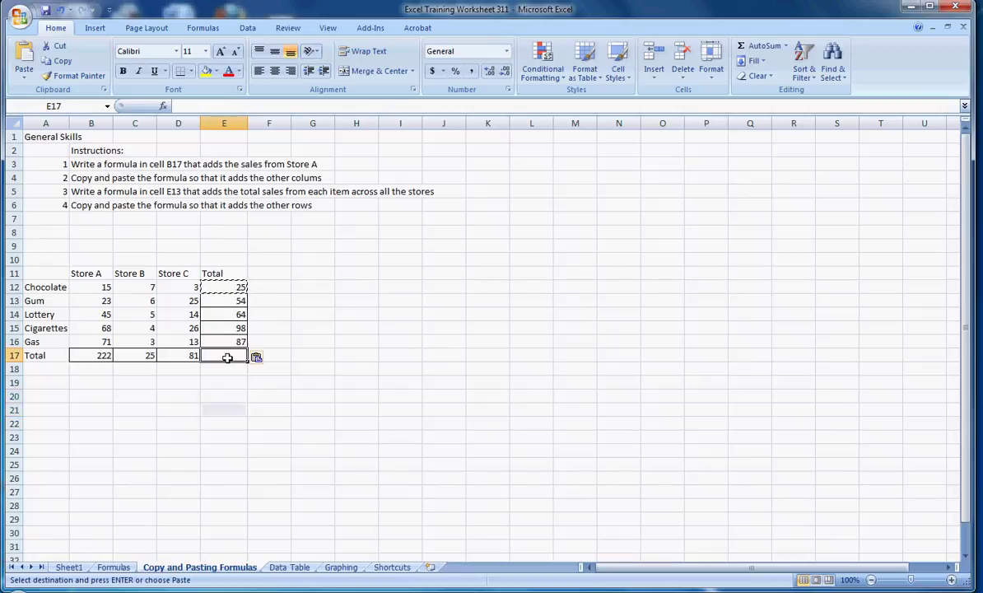
left_click(184, 356)
right_click(186, 355)
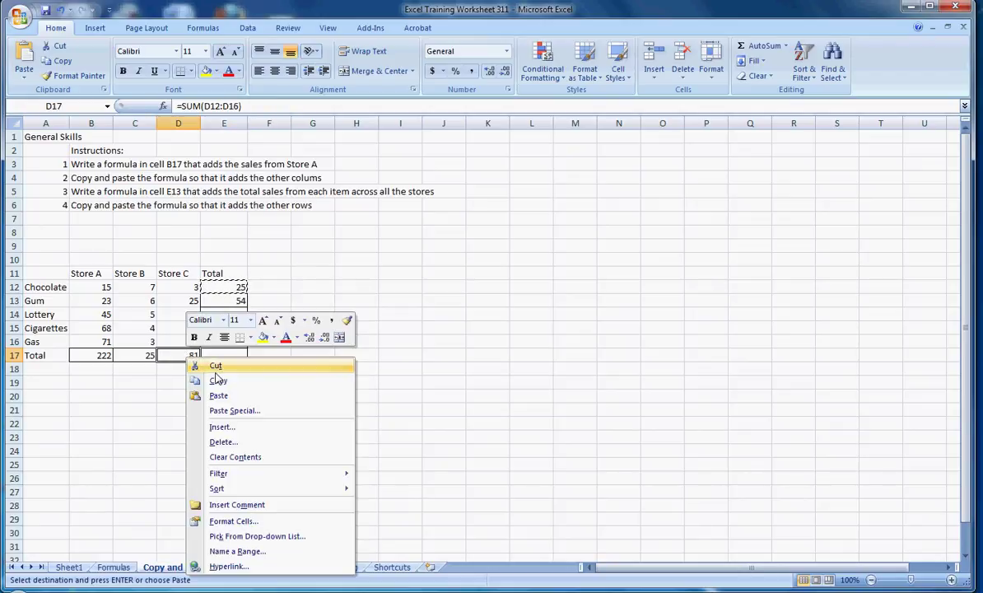
left_click(218, 381)
left_click(219, 355)
right_click(219, 355)
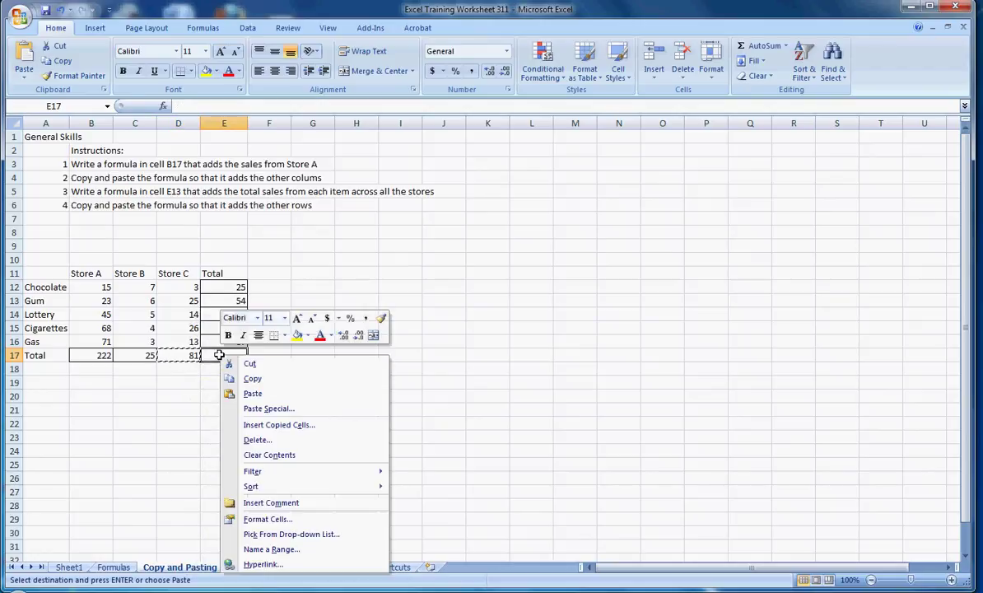
left_click(257, 397)
left_click(185, 396)
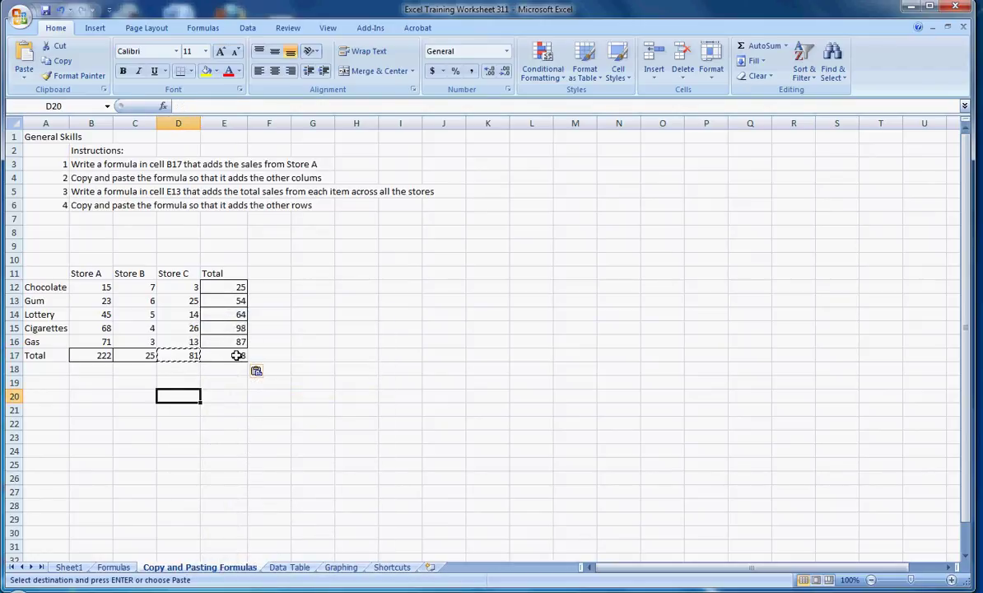
left_click(224, 355)
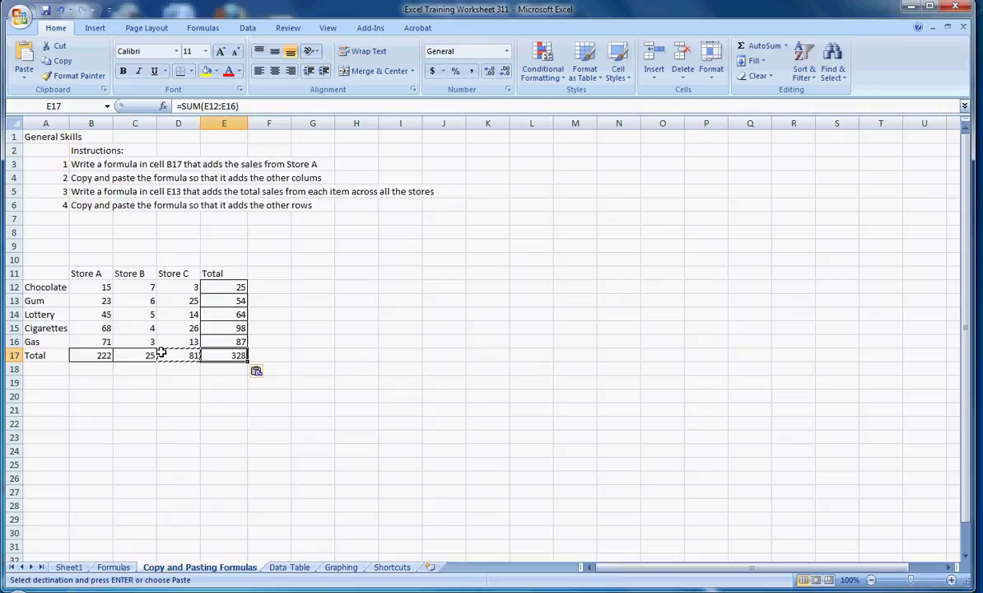
left_click(215, 287)
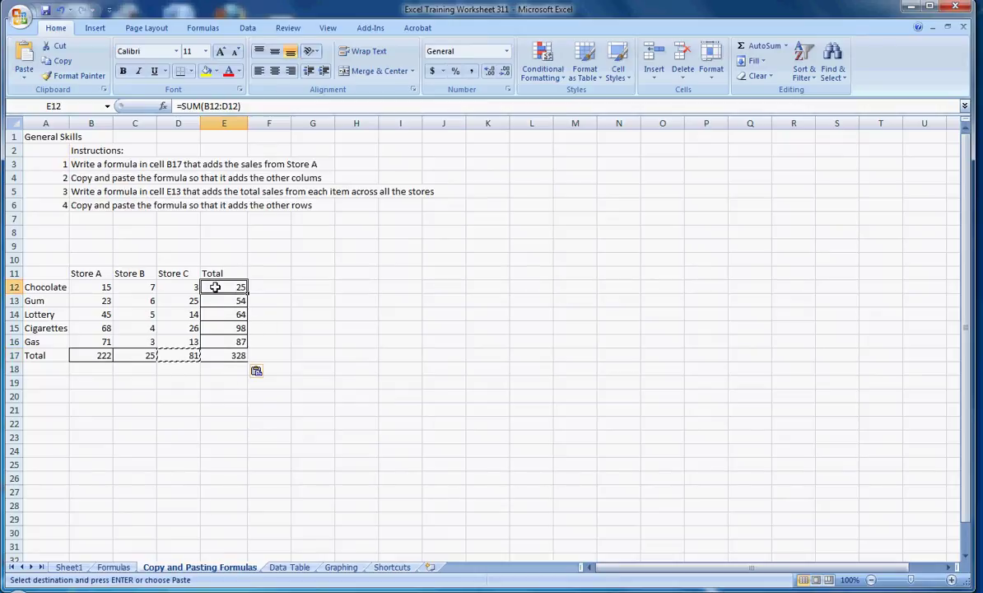
key("Escape")
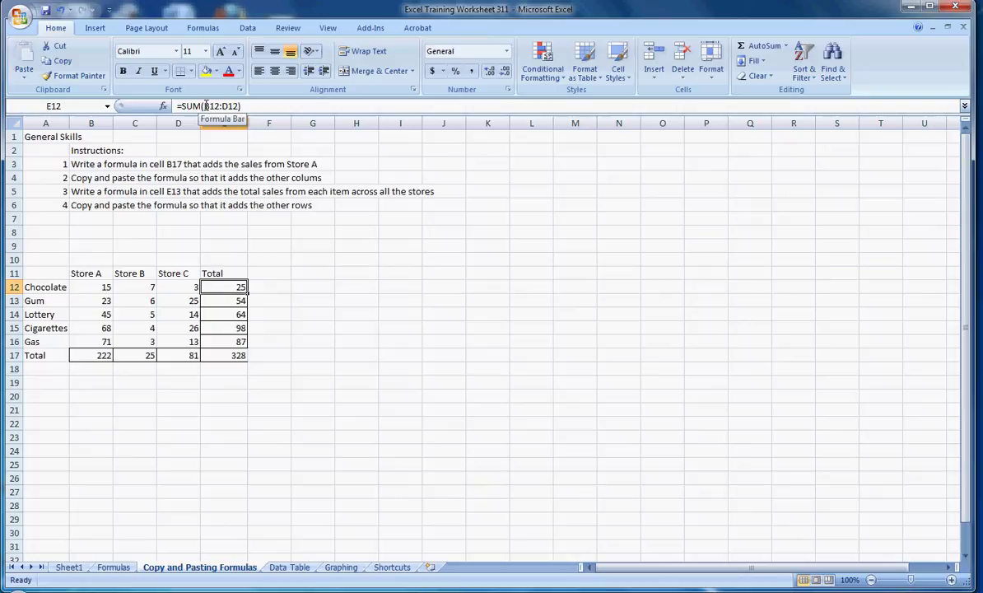
left_click_drag(103, 286, 169, 289)
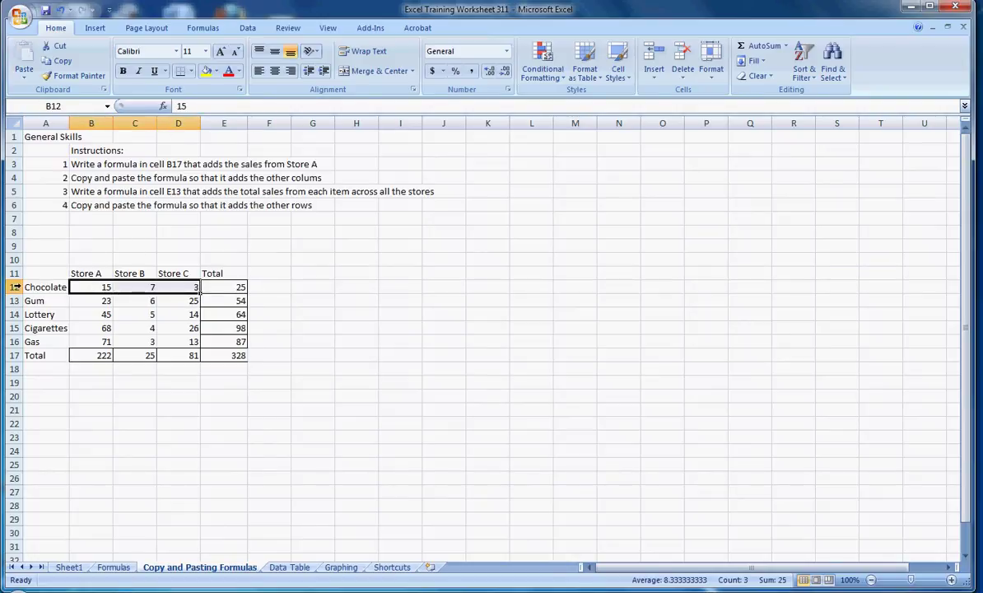
left_click(369, 288)
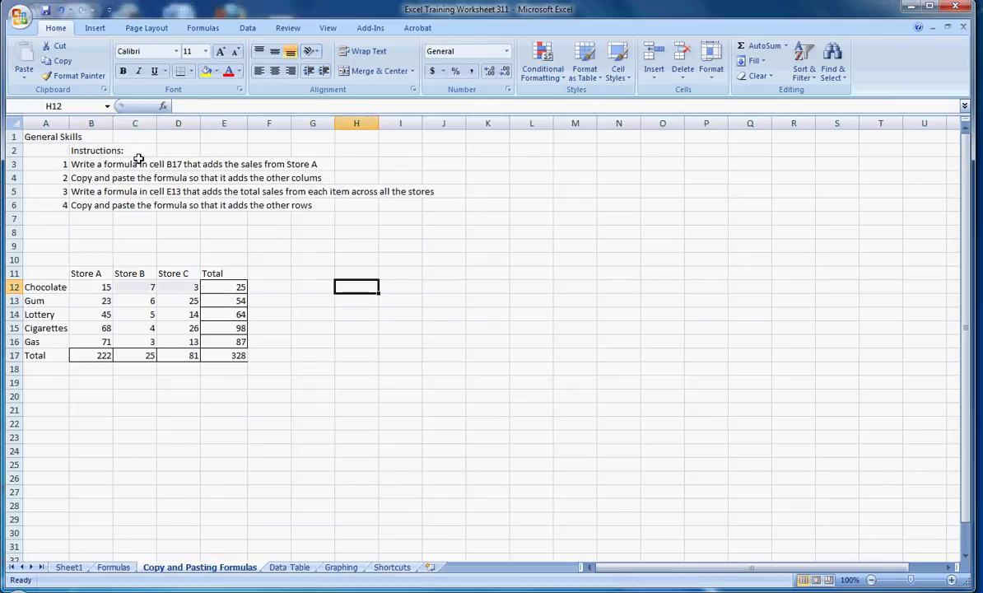
left_click(96, 119)
left_click(186, 123)
left_click(227, 286)
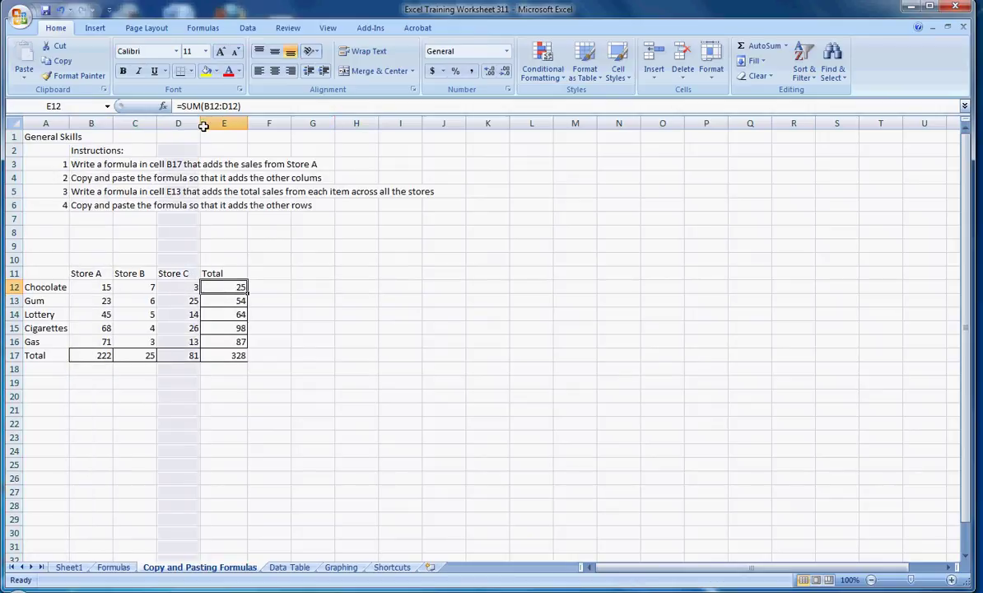
left_click(237, 301)
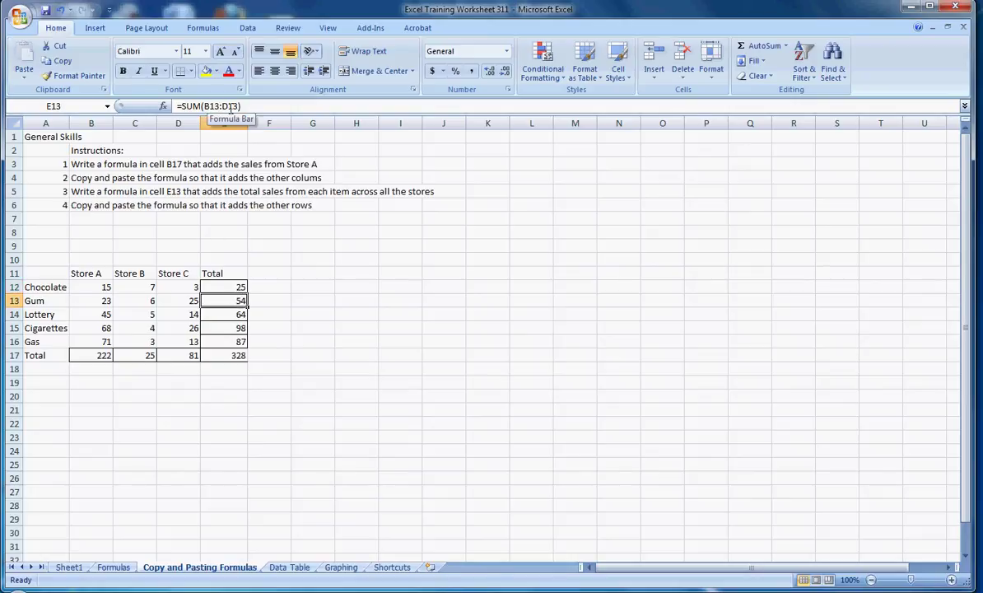
left_click(238, 315)
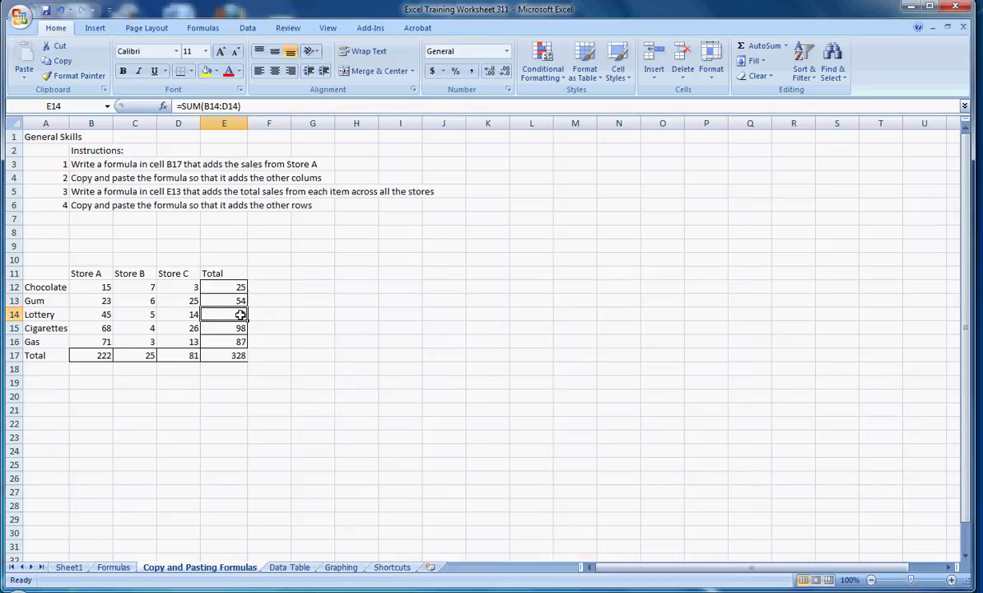
left_click(229, 287)
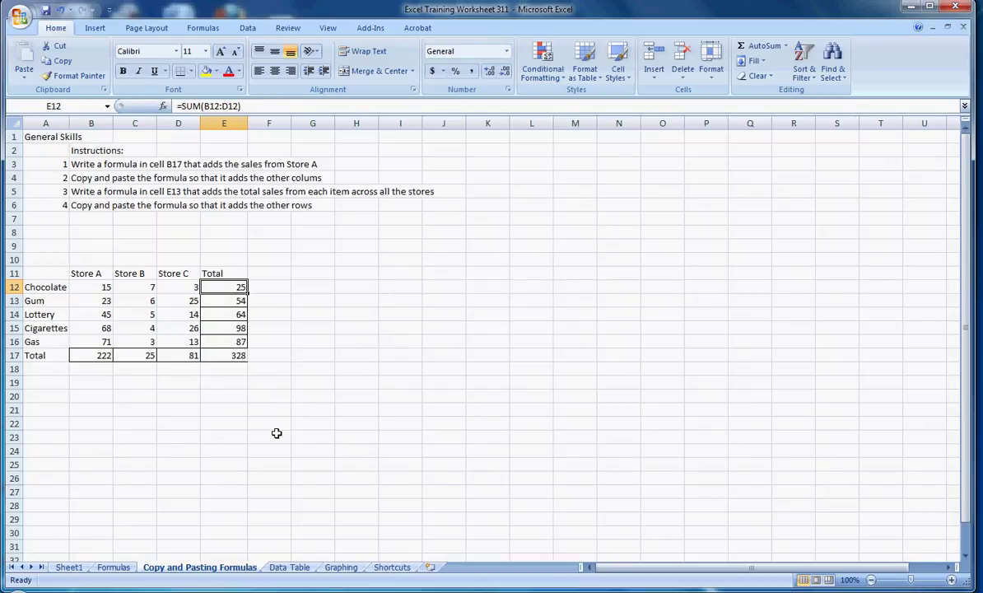
Switch to the Data Table sheet with the A-B data table and multiplication-table exercise.
left_click(298, 567)
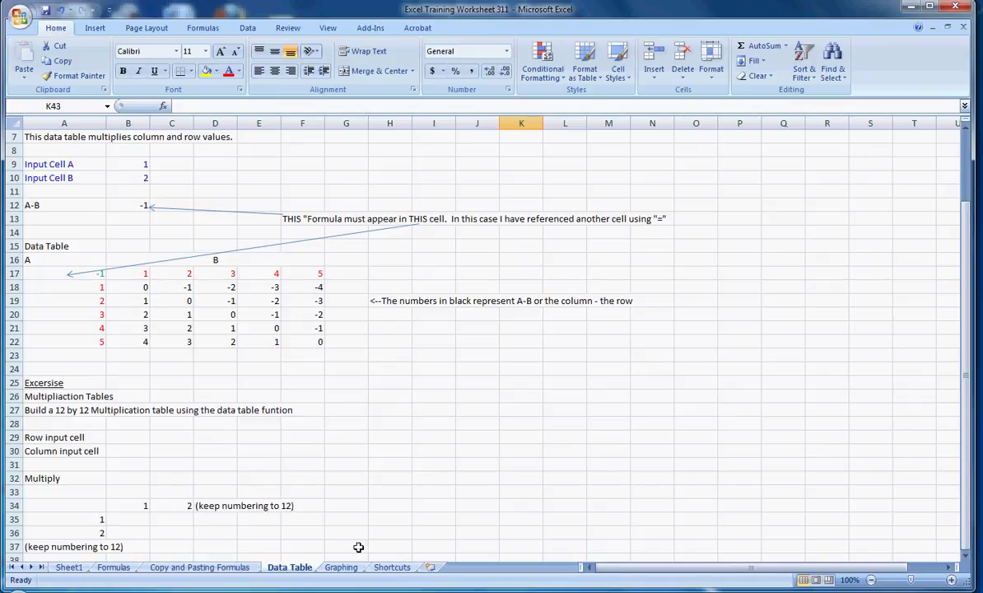
mouse_move(409, 591)
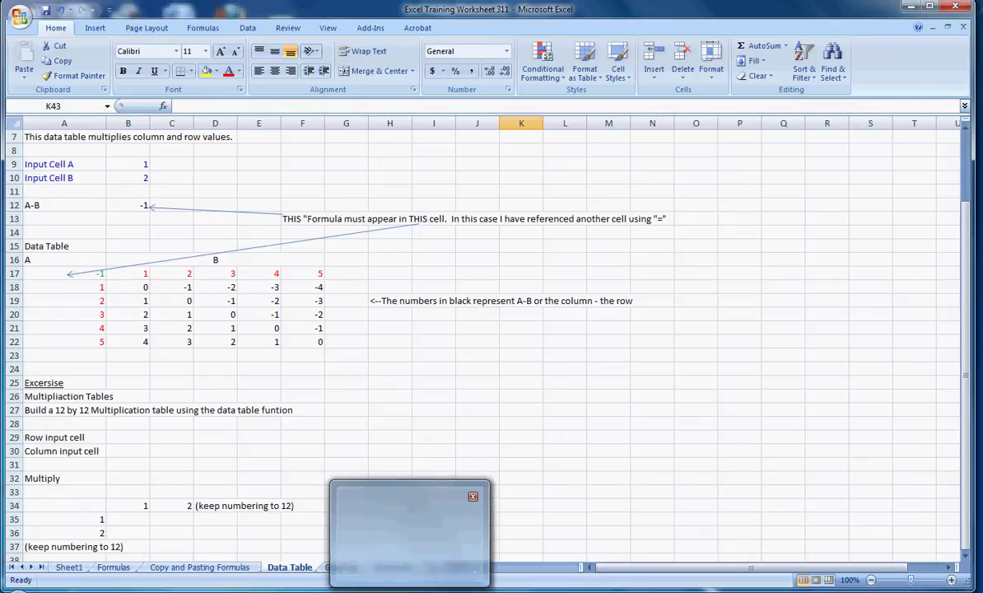